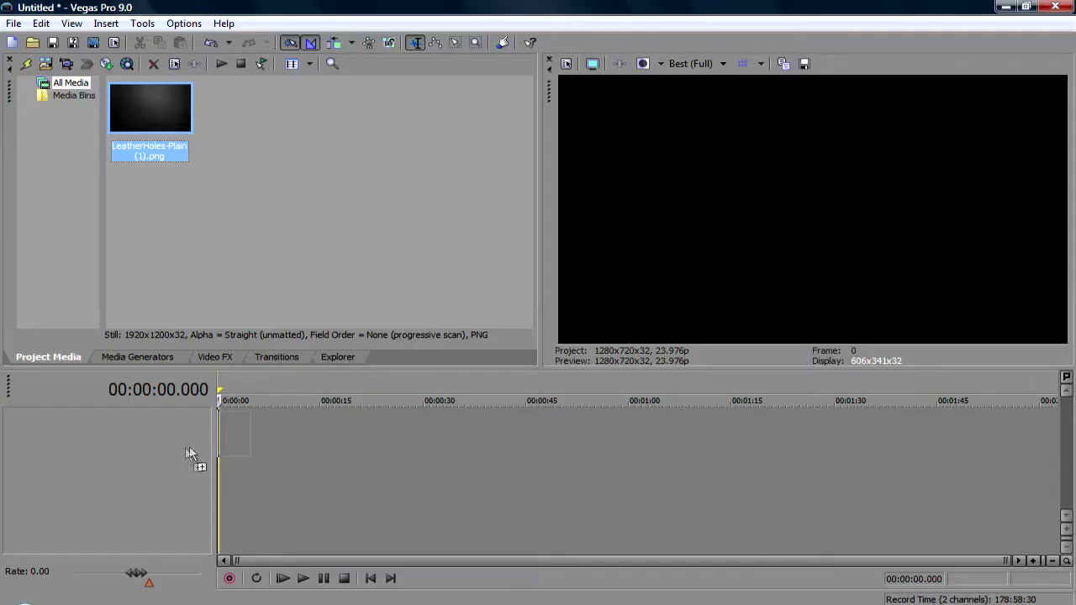
Place the leather background image on the timeline and enable Reduce Interlace Flicker on it
left_click_drag(178, 457, 313, 429)
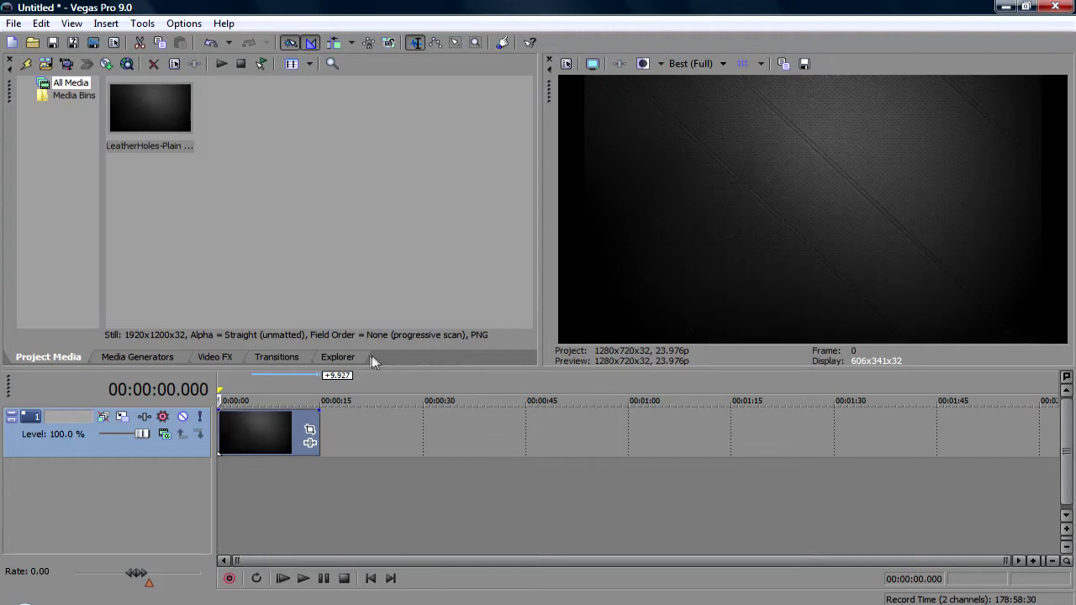
right_click(278, 427)
mouse_move(431, 334)
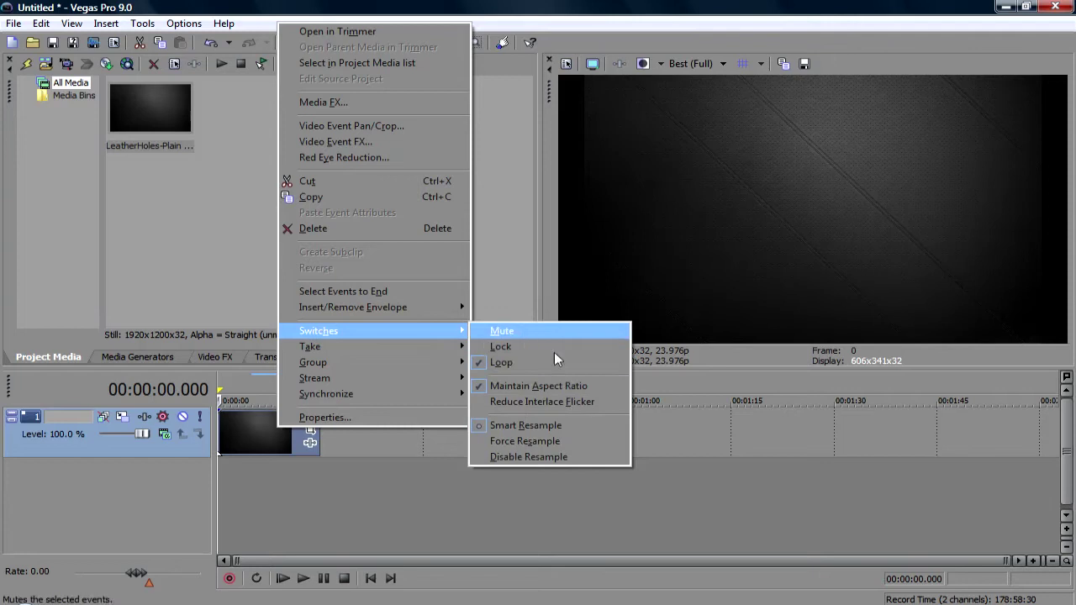
left_click(565, 402)
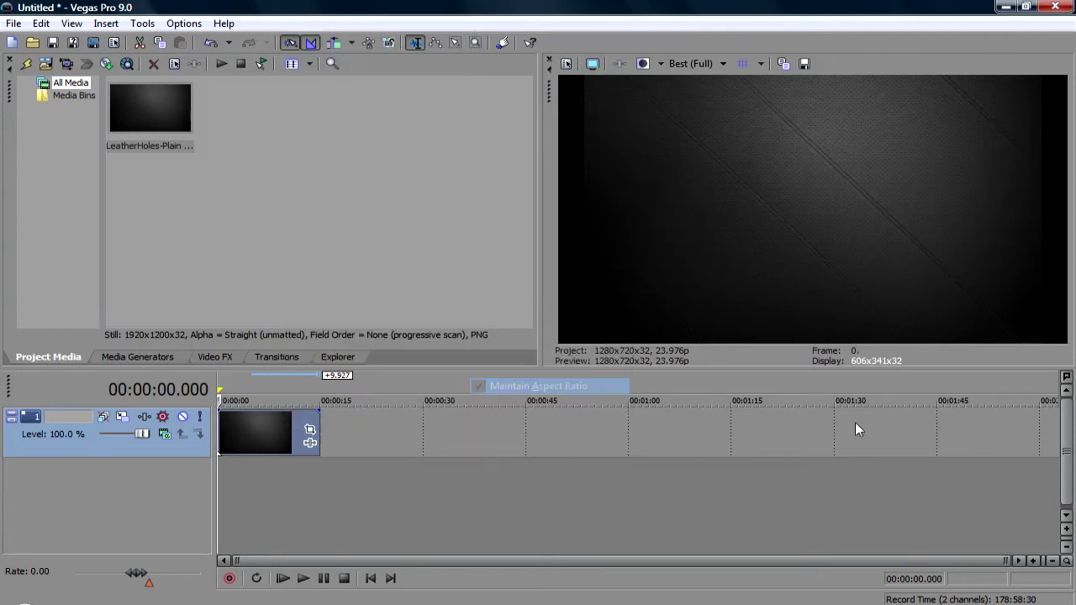
Zoom in, stretch the background clip to about 15 seconds, and park the playhead near 4 s
left_click(1035, 561)
left_click(1035, 563)
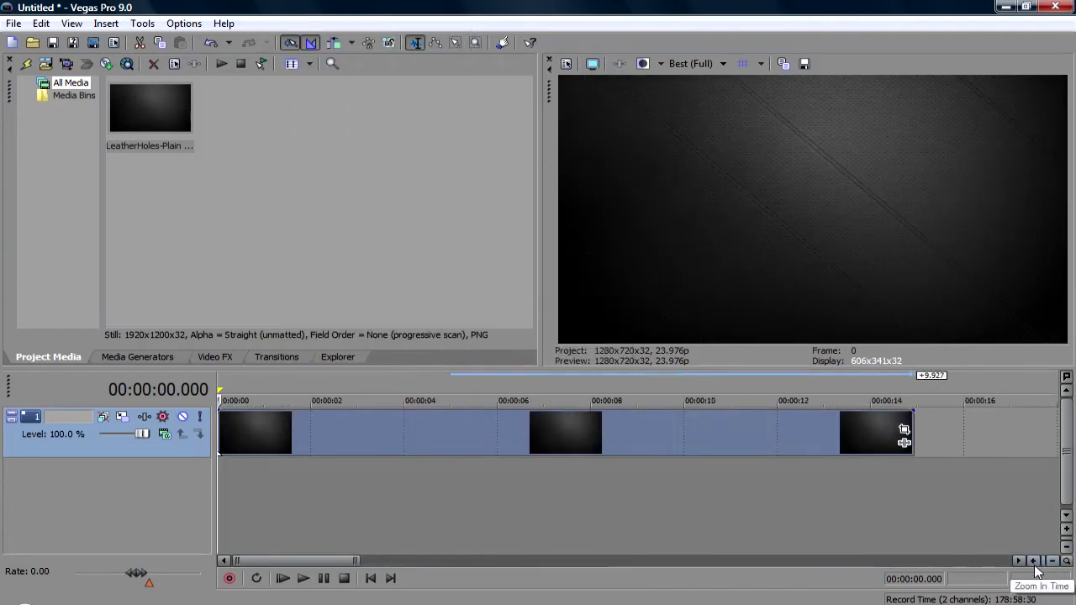
left_click_drag(919, 419, 923, 420)
left_click(964, 471)
left_click(685, 498)
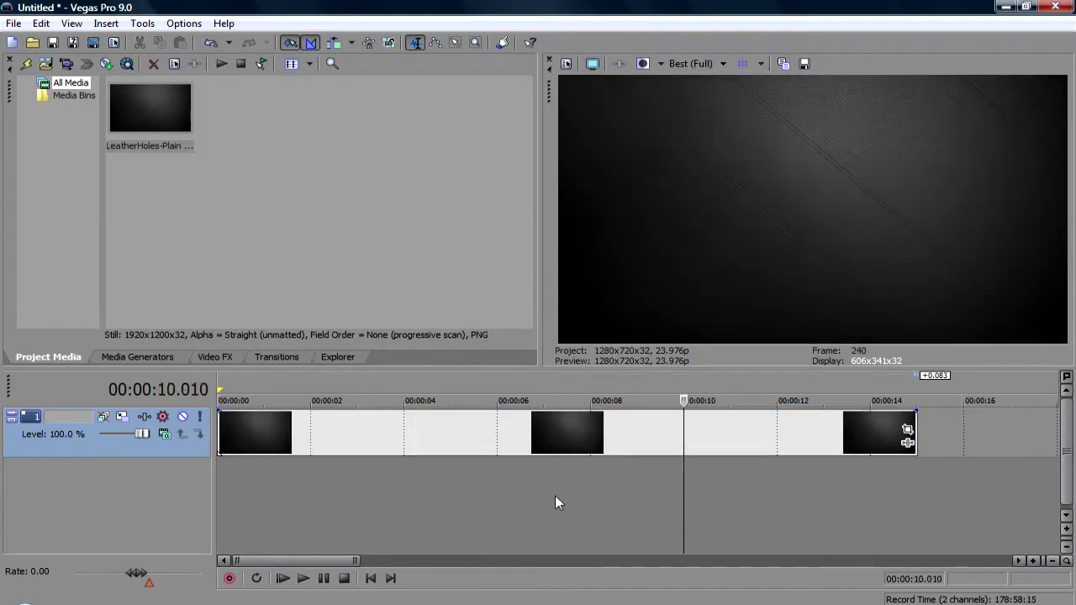
left_click(409, 496)
Insert a new video track and drop a Default Text generator event at its start
right_click(97, 483)
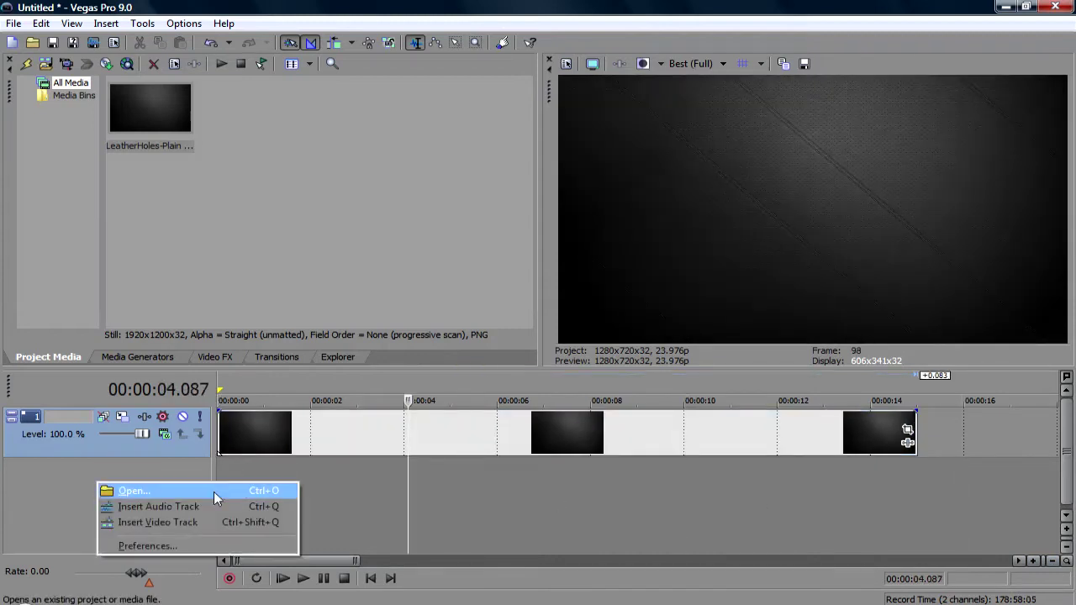
left_click(203, 523)
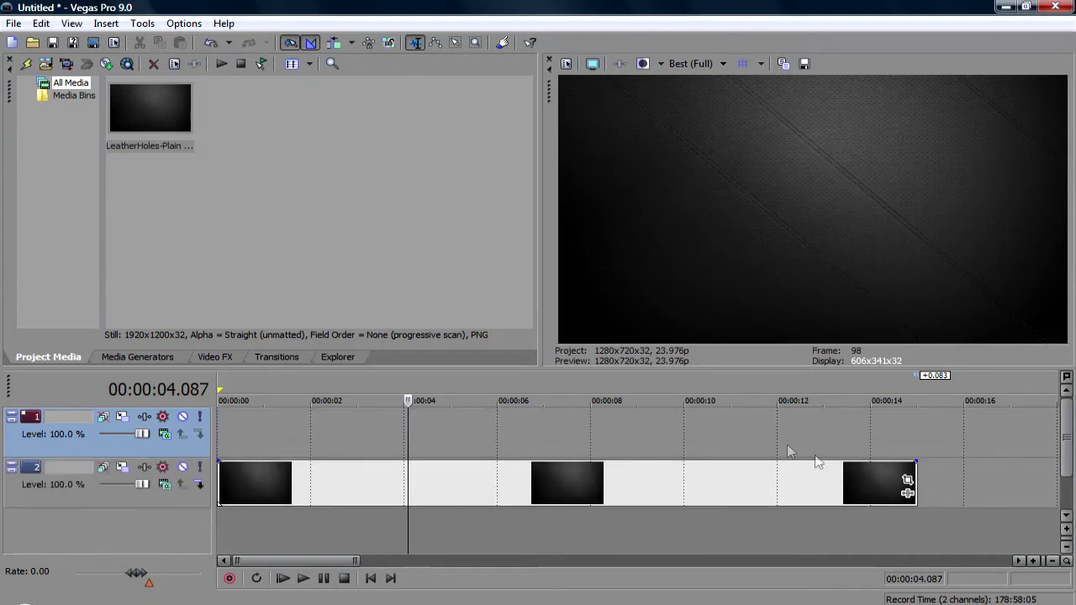
left_click(156, 358)
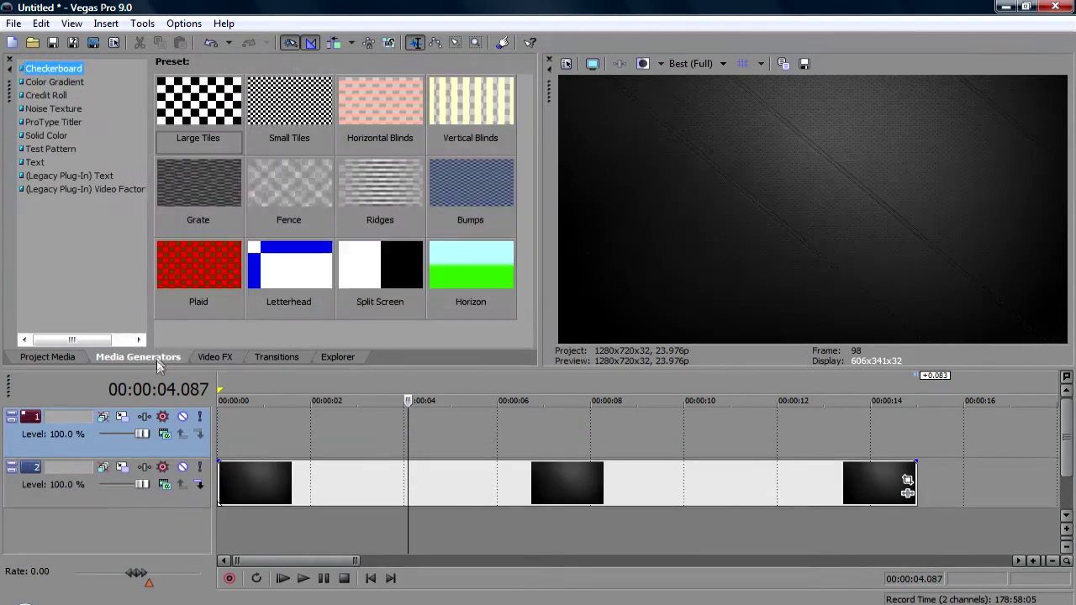
left_click(220, 360)
left_click(156, 359)
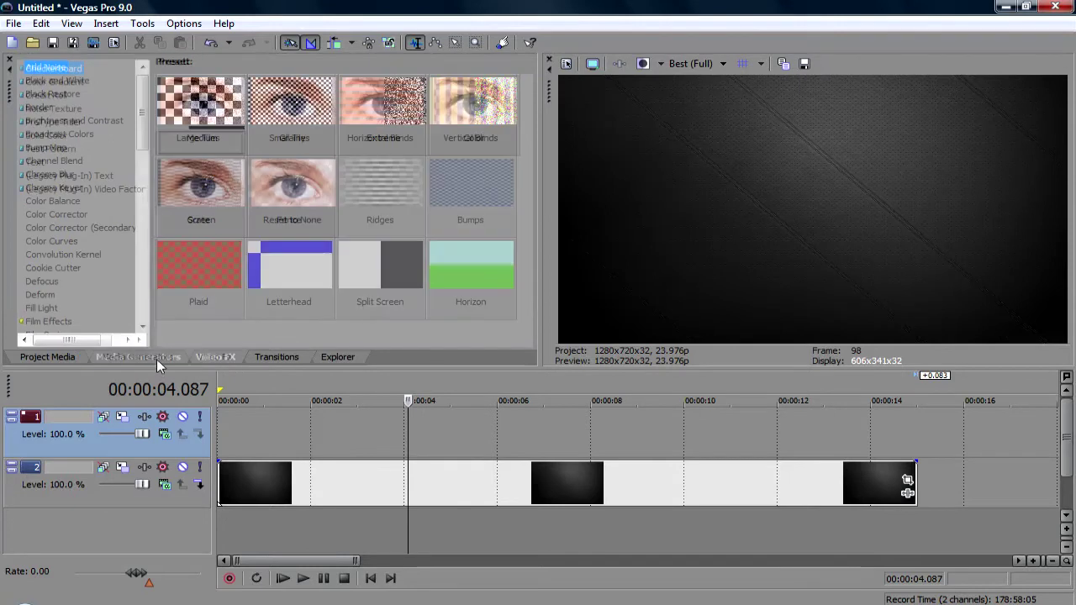
left_click(34, 176)
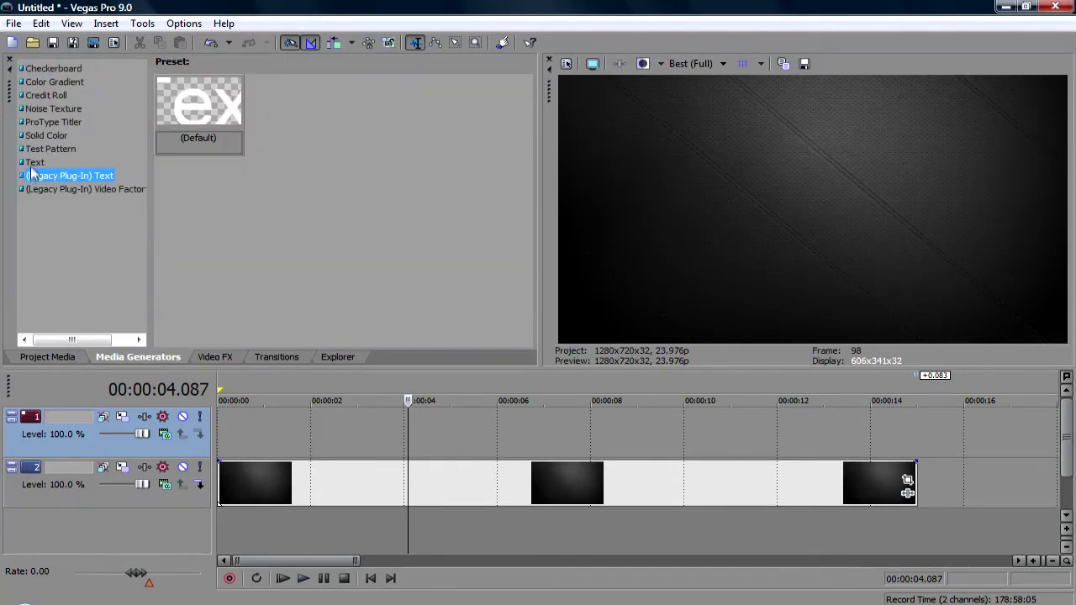
left_click(34, 163)
left_click(209, 92)
left_click_drag(209, 92, 220, 431)
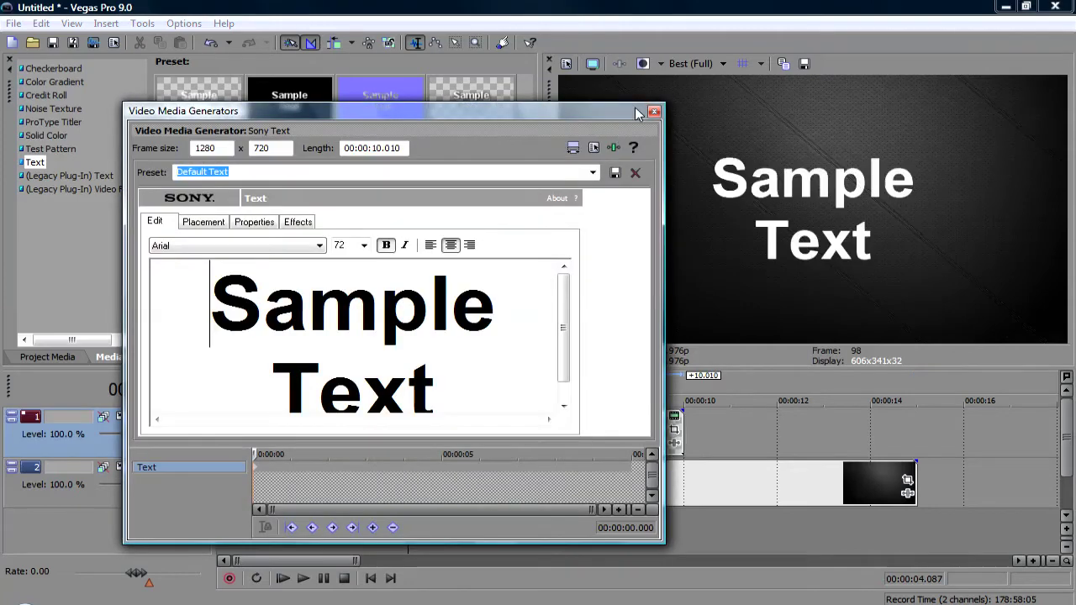
Replace the sample text with 'Text 1'
left_click_drag(578, 119, 549, 36)
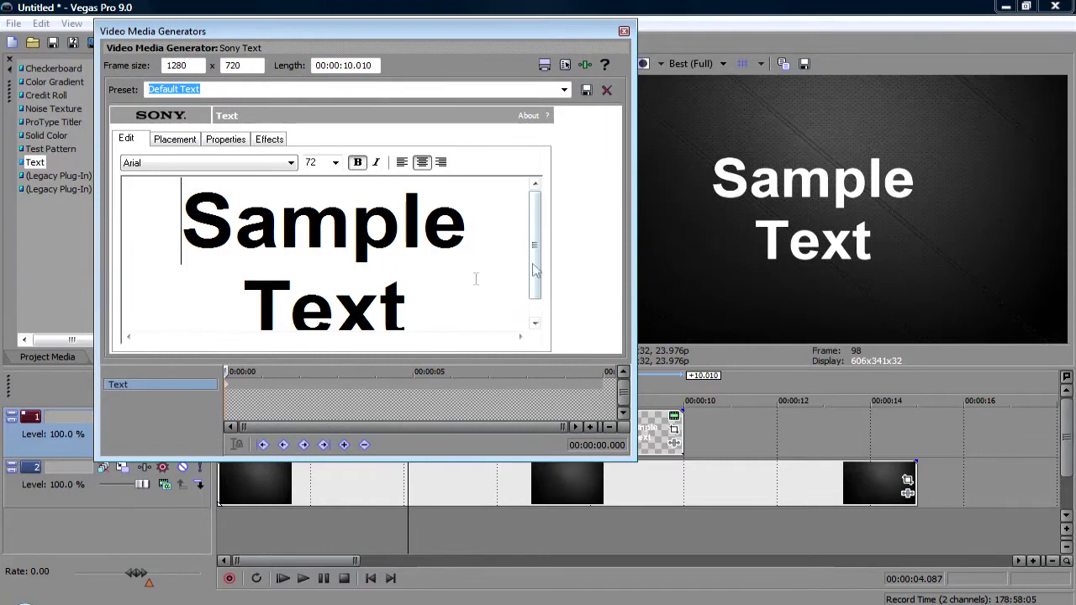
left_click_drag(467, 303, 98, 144)
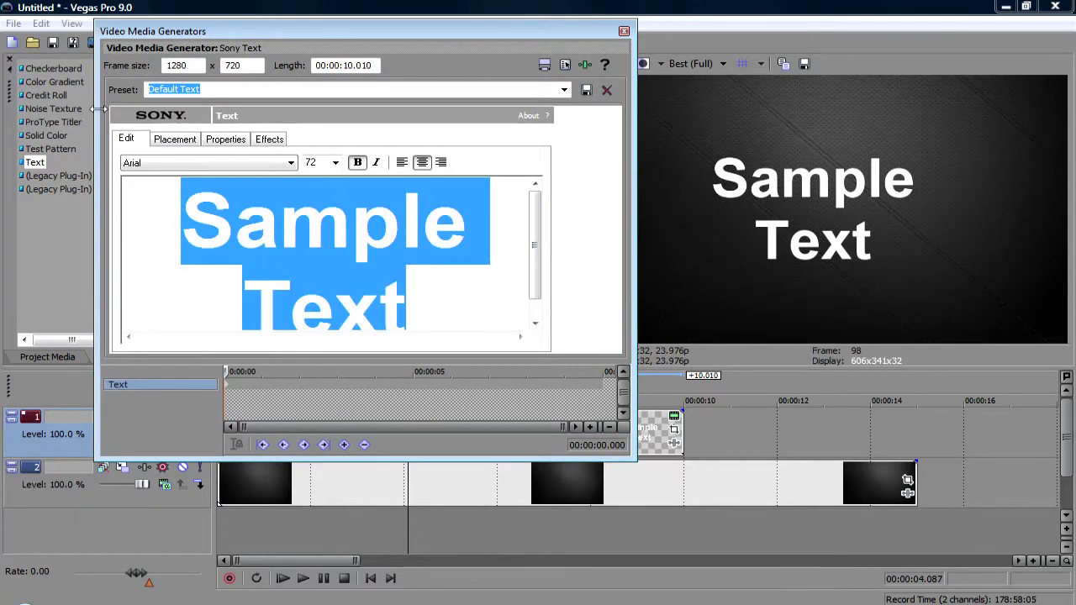
key("Delete")
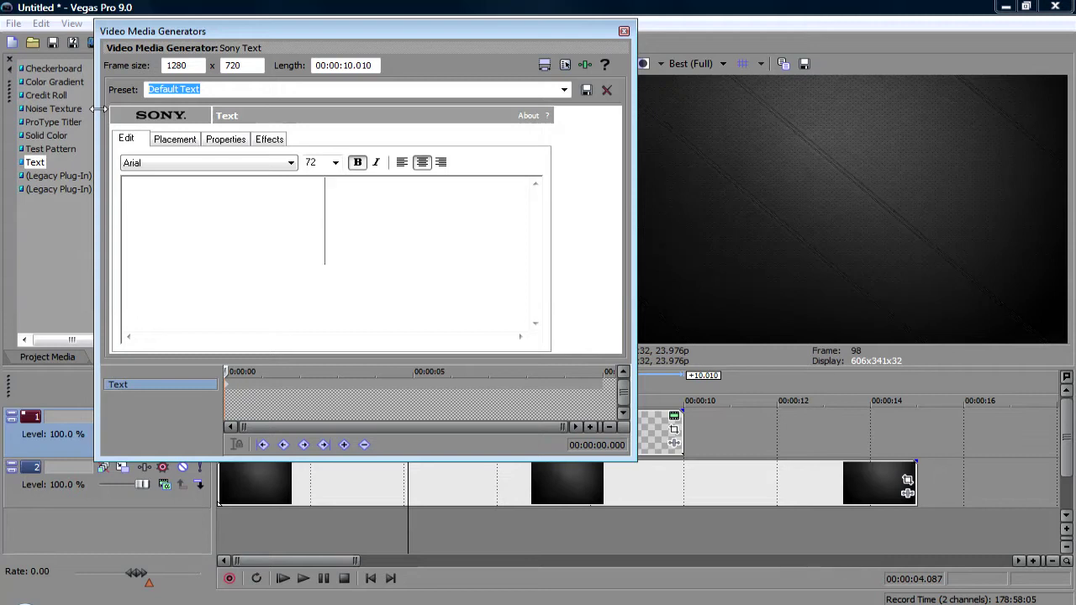
type("Tex")
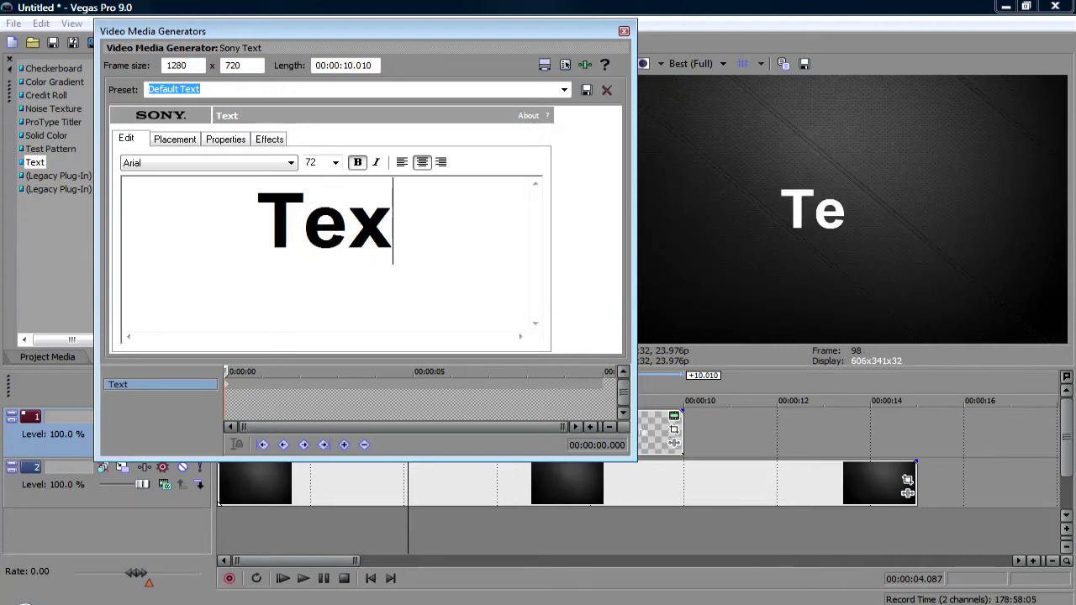
type("t 1")
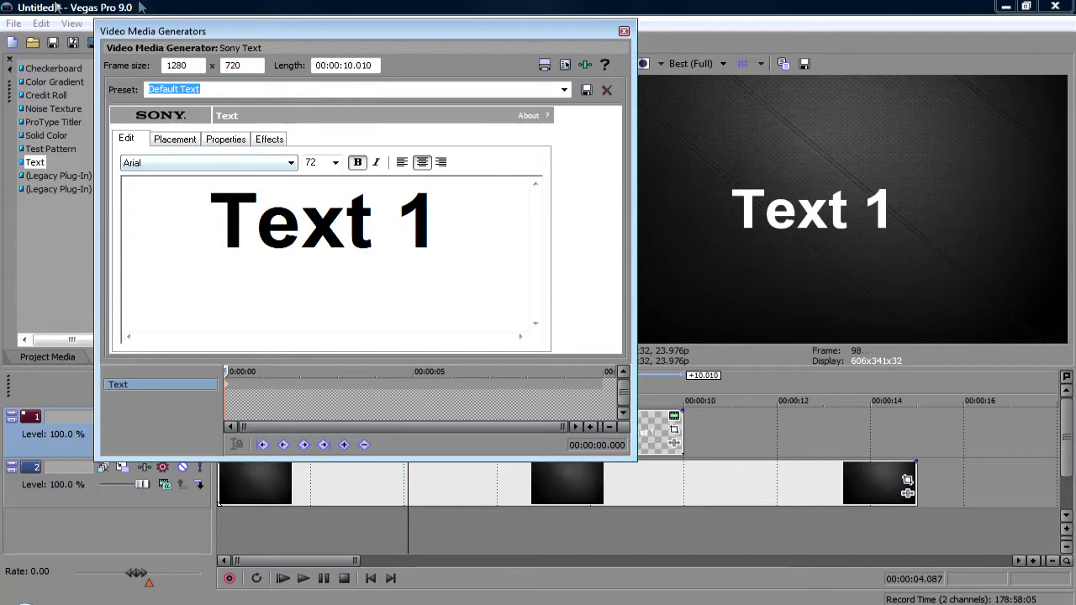
left_click_drag(435, 235, 141, 220)
Give the title text a black outline
left_click(210, 143)
left_click(178, 138)
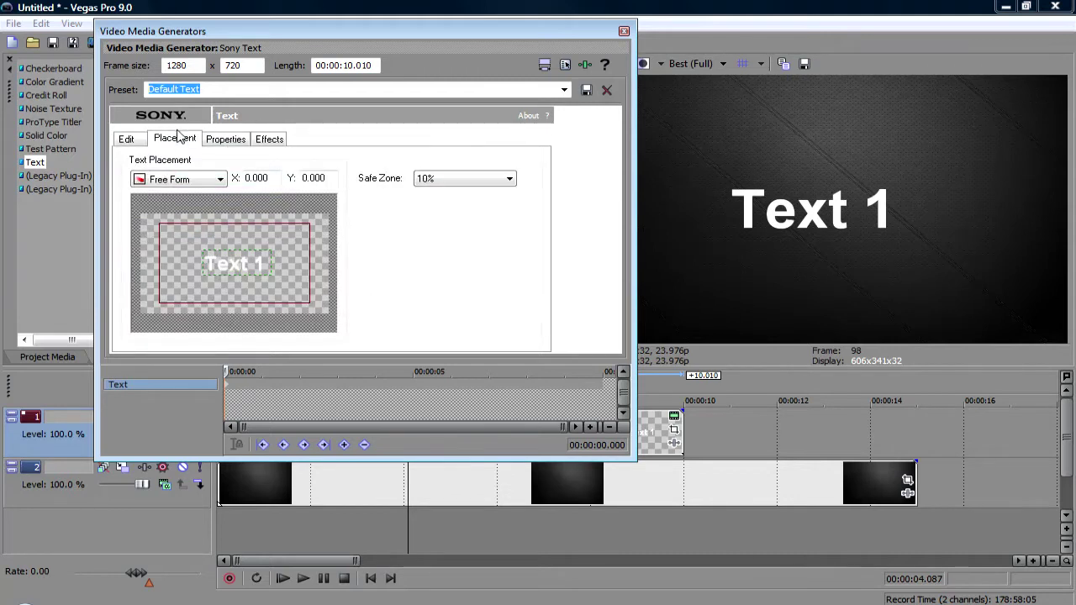
left_click(131, 143)
left_click(242, 143)
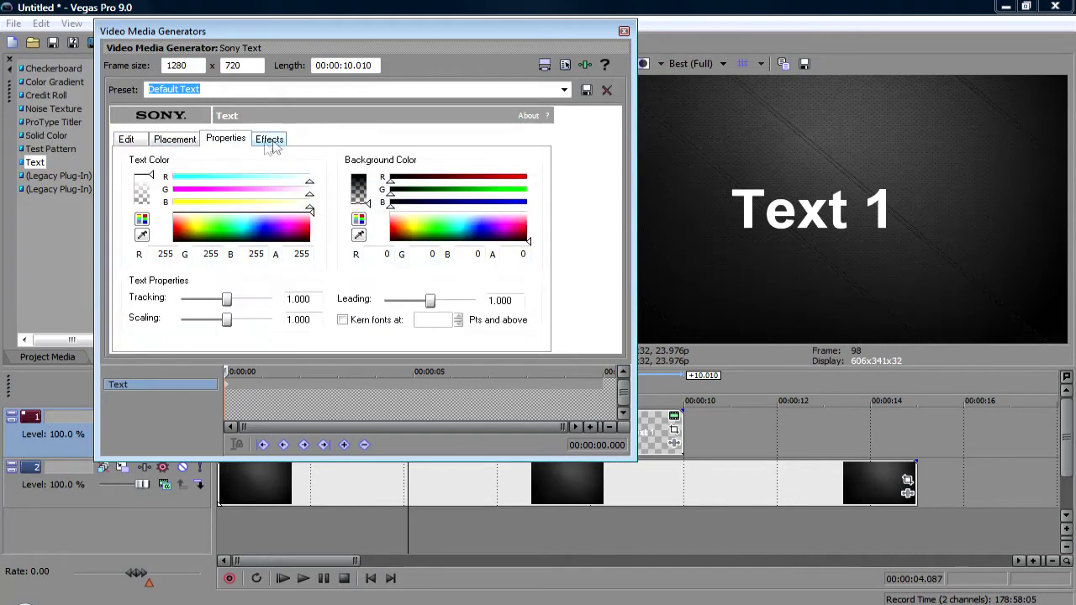
left_click(269, 141)
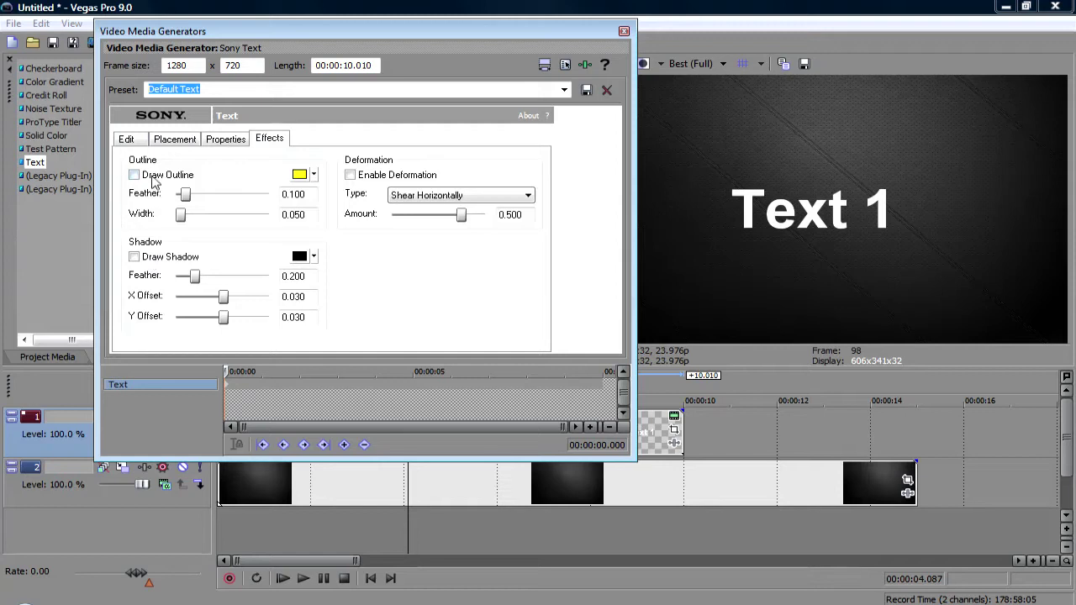
left_click(313, 175)
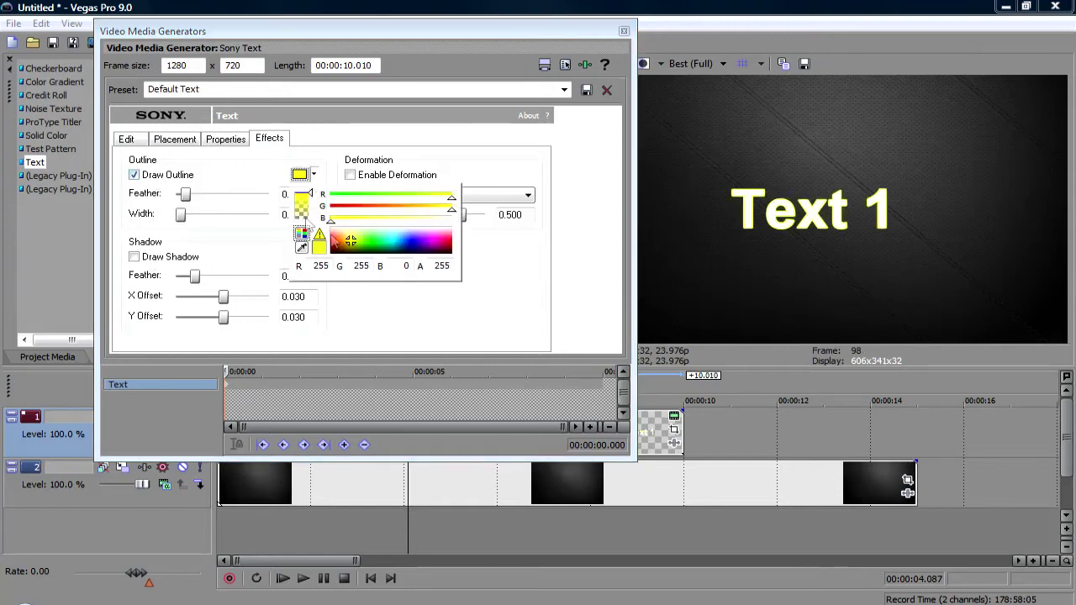
left_click_drag(331, 237, 338, 255)
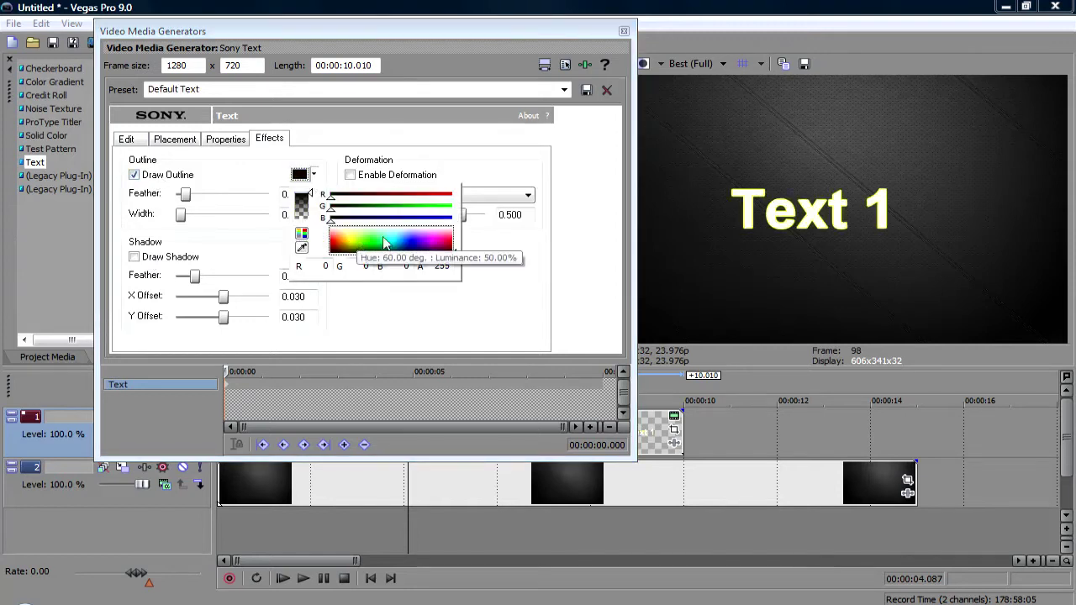
left_click(357, 313)
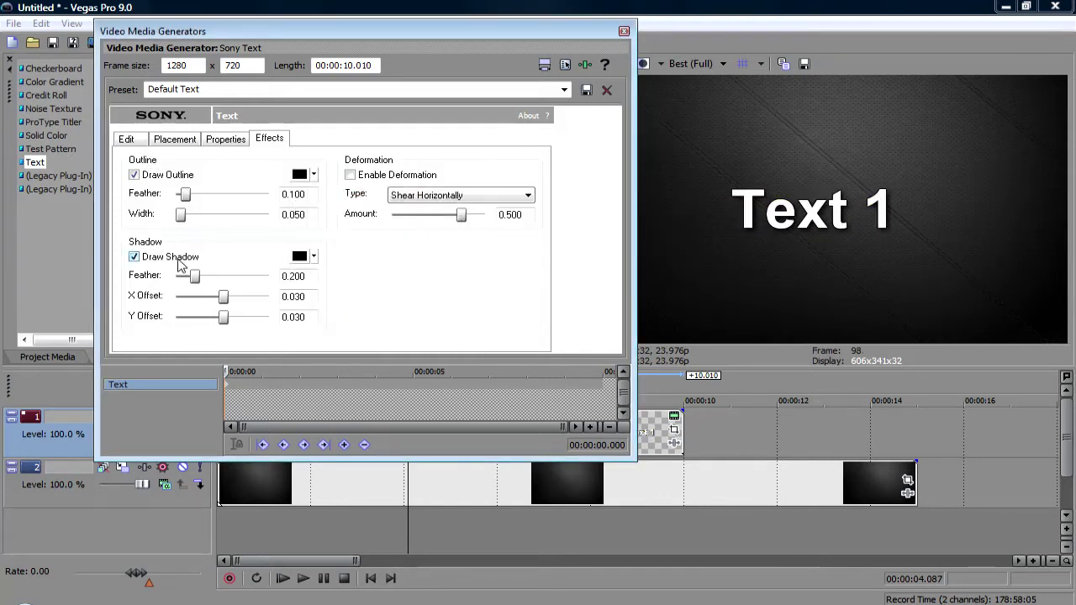
Set the title font to BIRTH OF A HERO at size 108
left_click(141, 140)
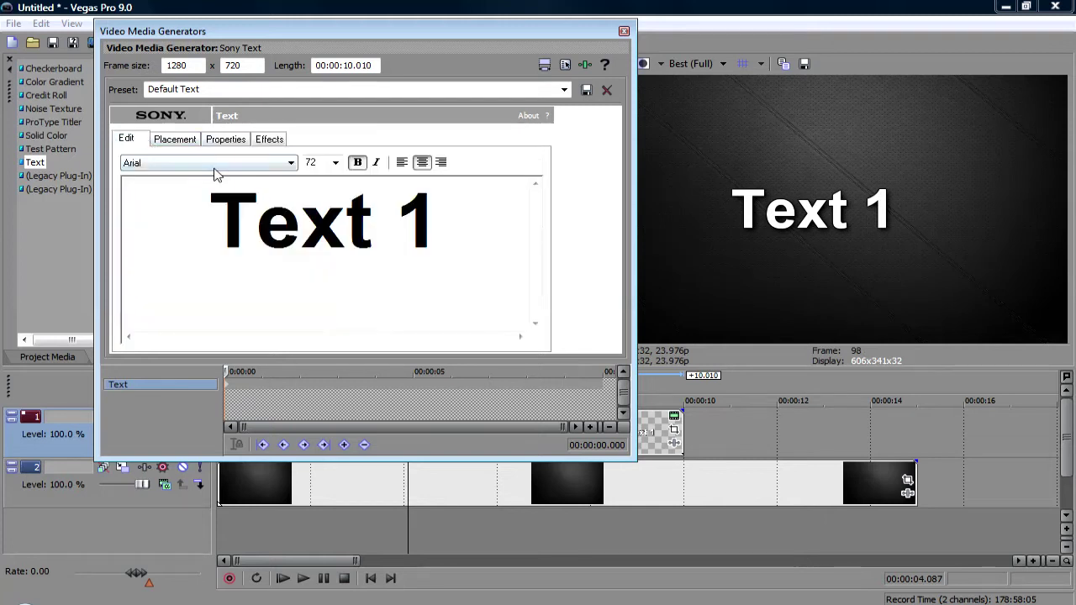
left_click(216, 164)
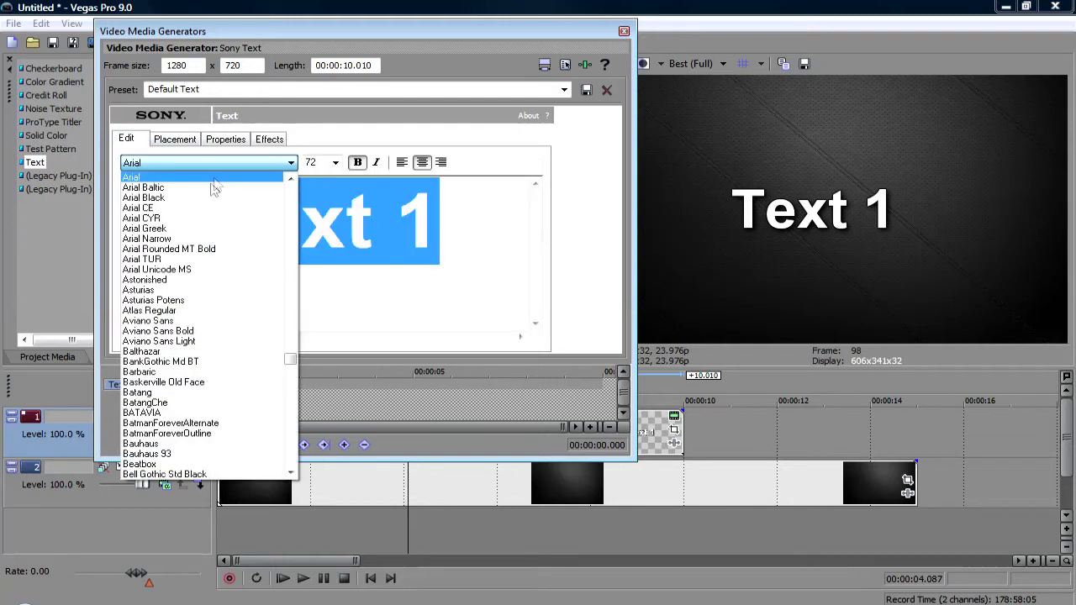
left_click(195, 352)
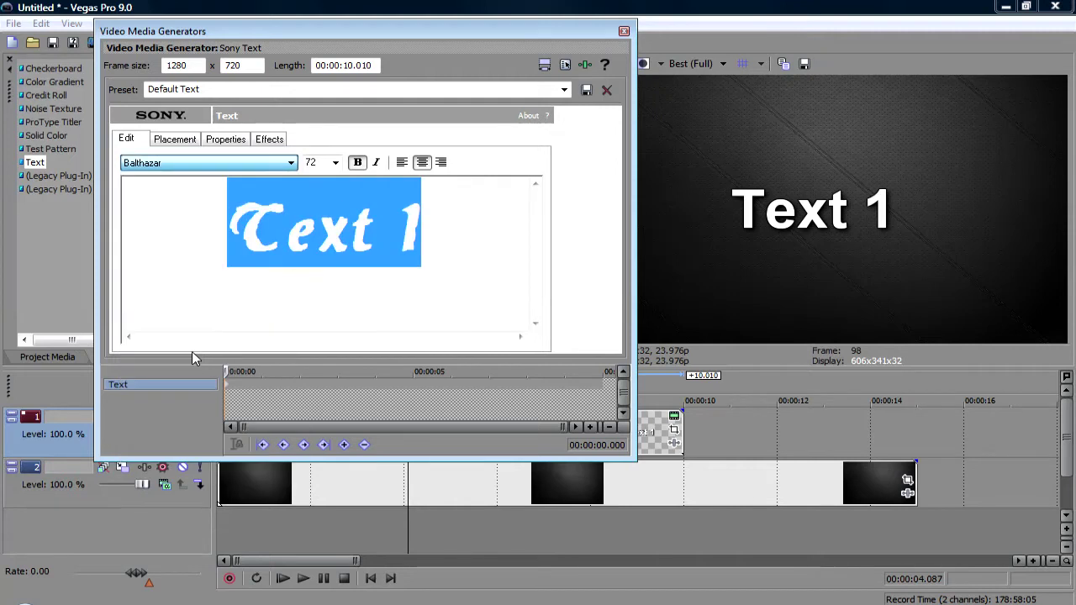
left_click(260, 160)
left_click(221, 433)
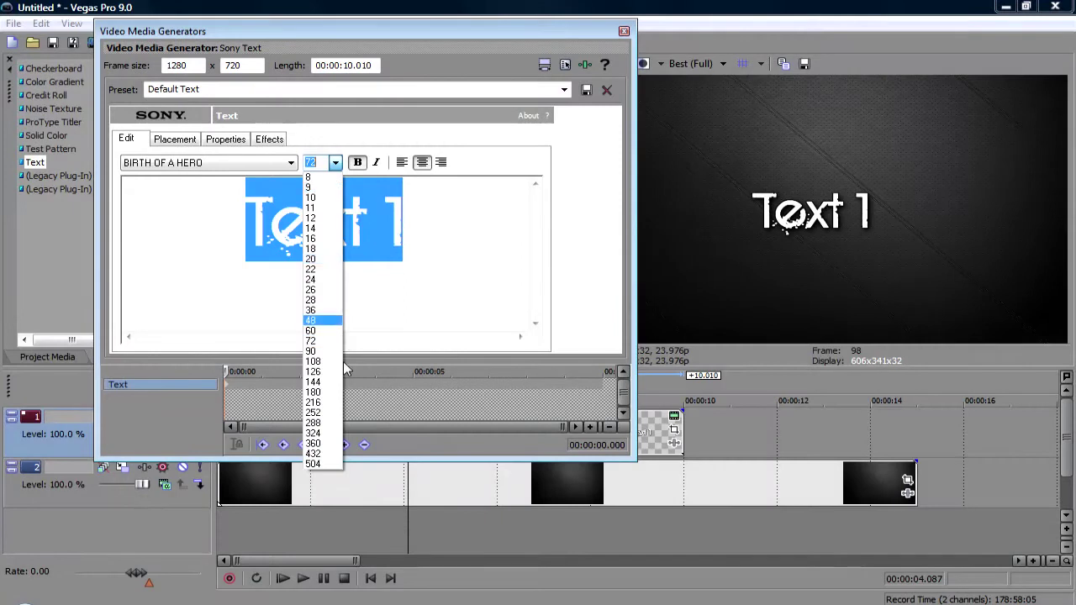
left_click(328, 363)
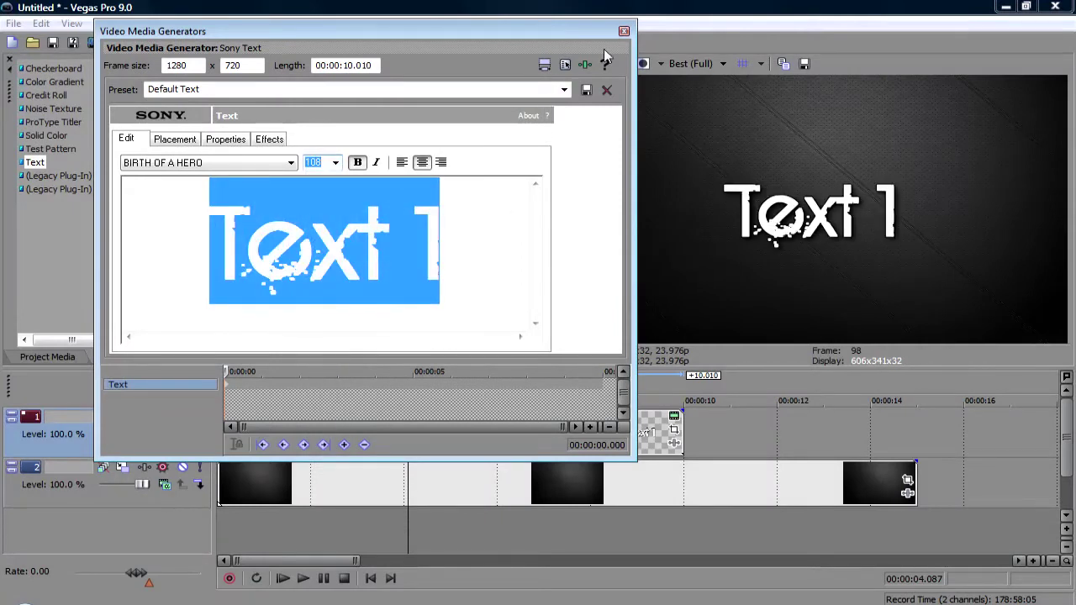
Trim Text 1 to about 5 seconds and paste two copies flush behind it
left_click(624, 31)
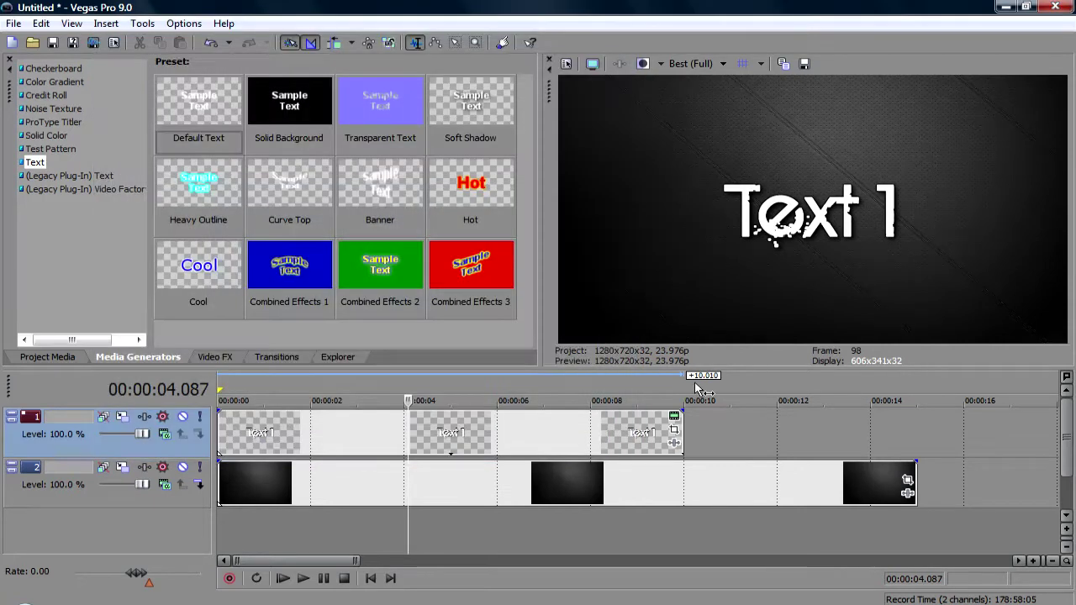
left_click_drag(683, 431, 451, 444)
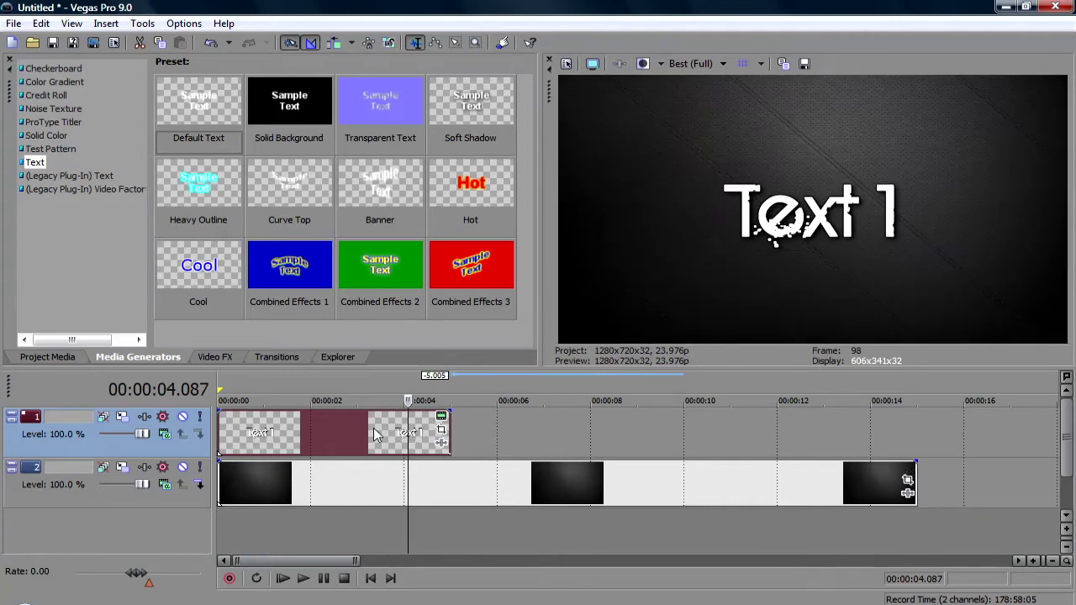
left_click(683, 430)
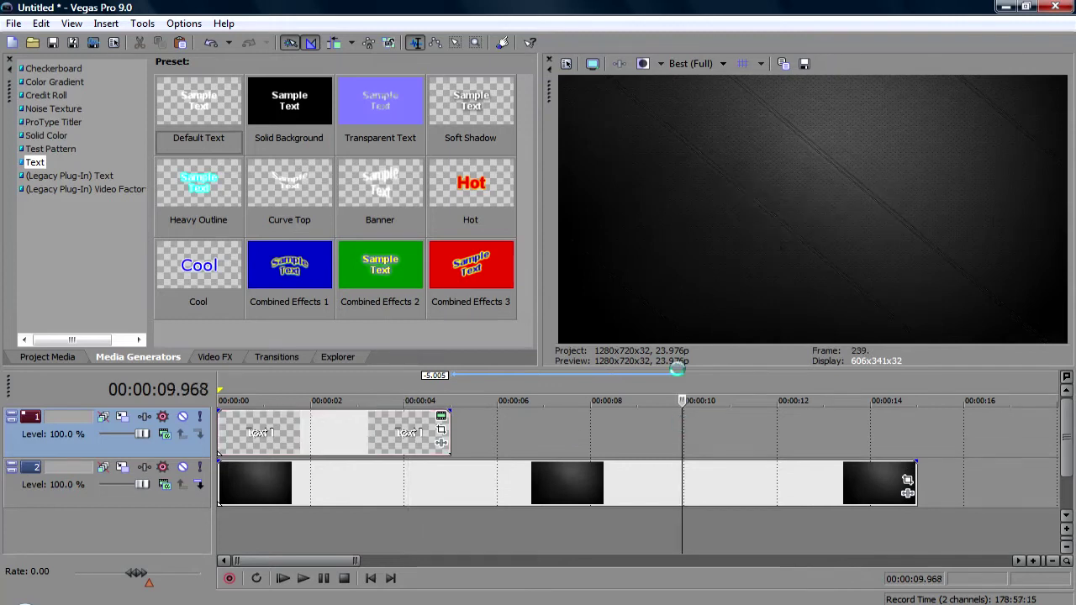
key("ctrl+v")
left_click(654, 277)
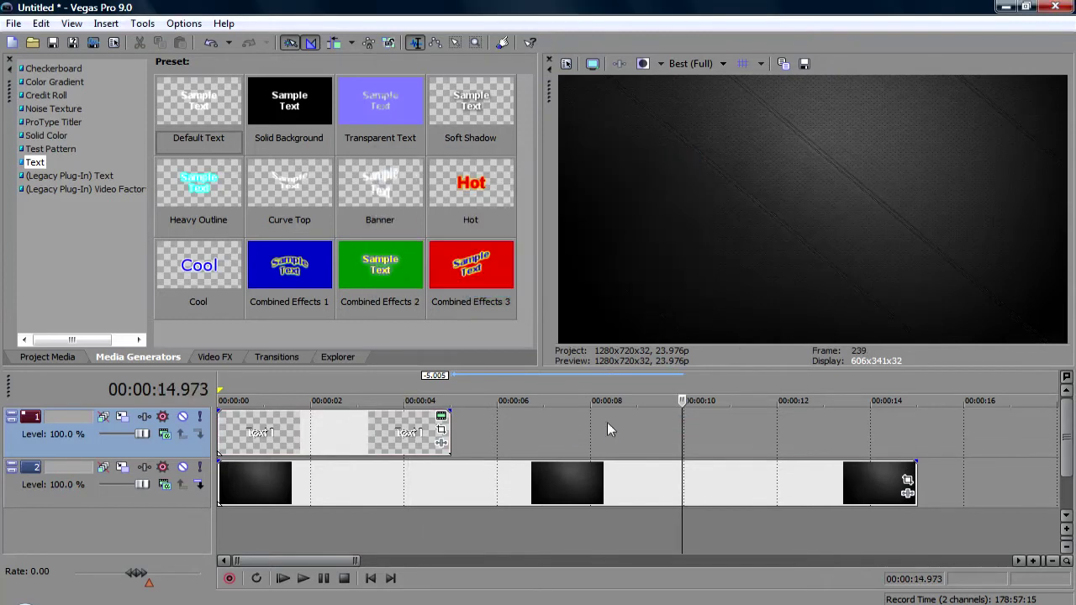
left_click_drag(754, 434, 526, 436)
left_click(717, 431)
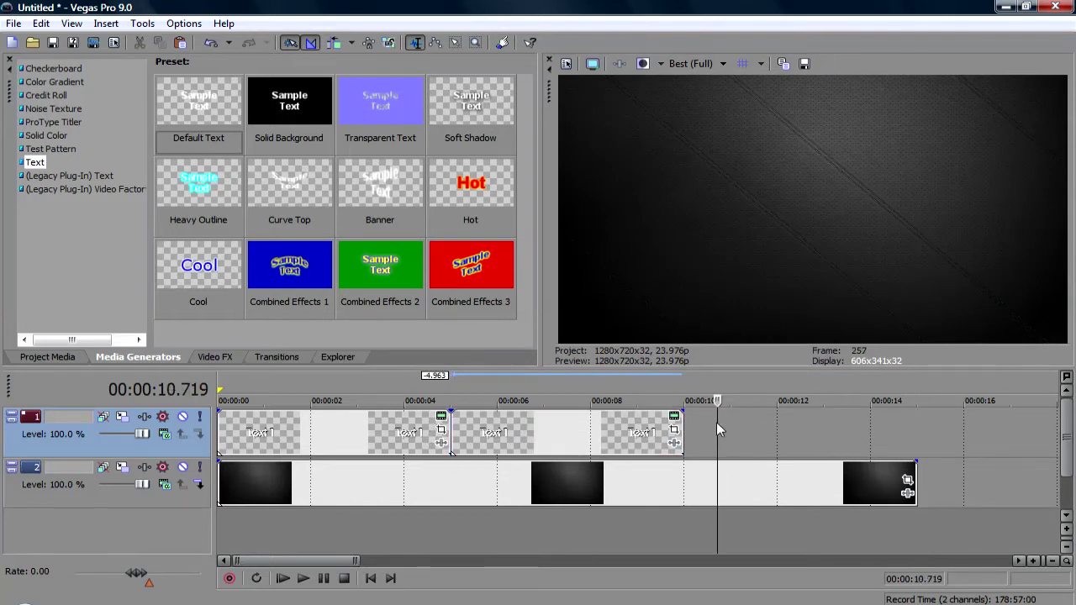
key("ctrl+v")
left_click(654, 276)
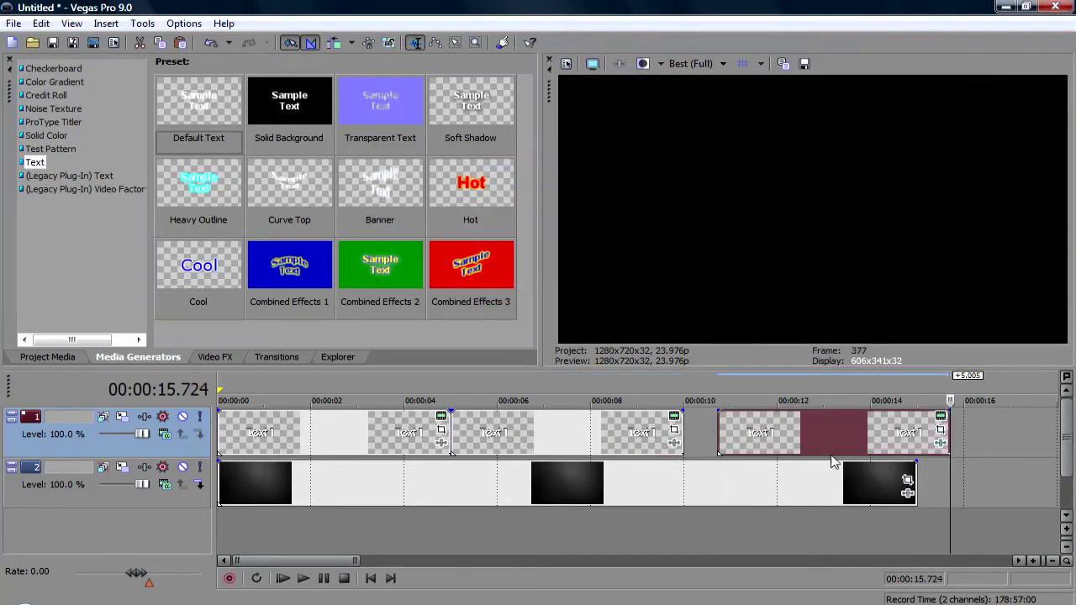
left_click_drag(835, 447, 801, 447)
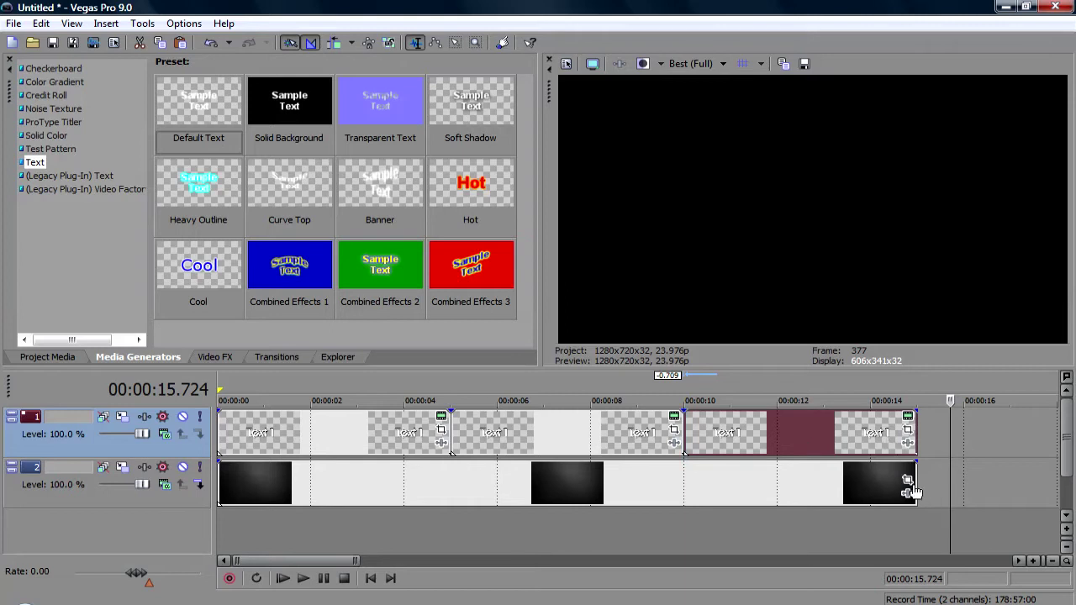
Extend the leather background clip slightly past the last title
left_click(897, 534)
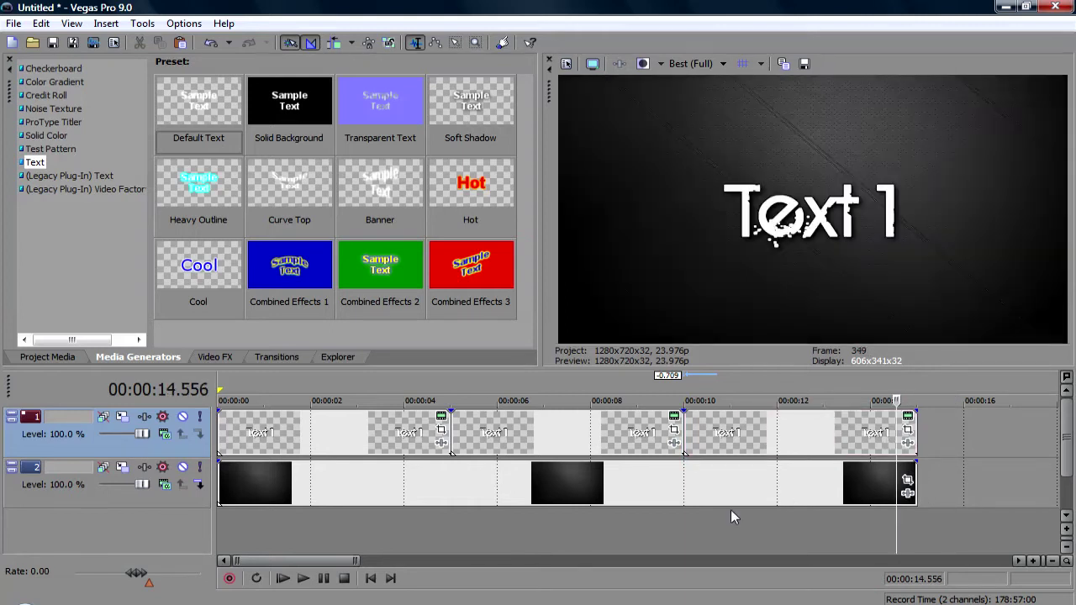
left_click(920, 476)
left_click_drag(923, 476, 963, 476)
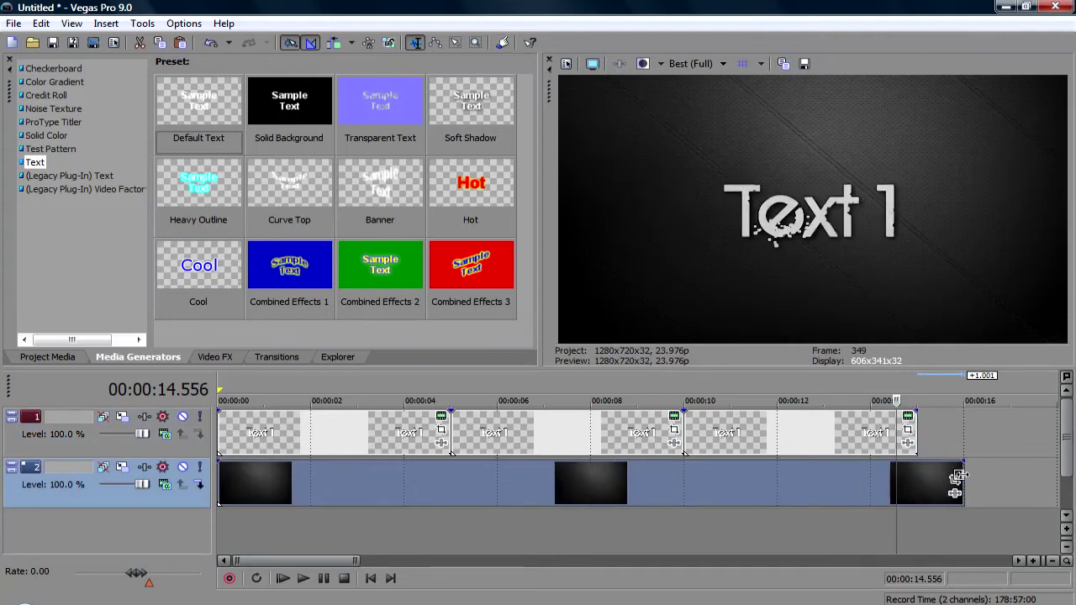
Scrub the preview and check the project's video properties
left_click(318, 535)
left_click(586, 519)
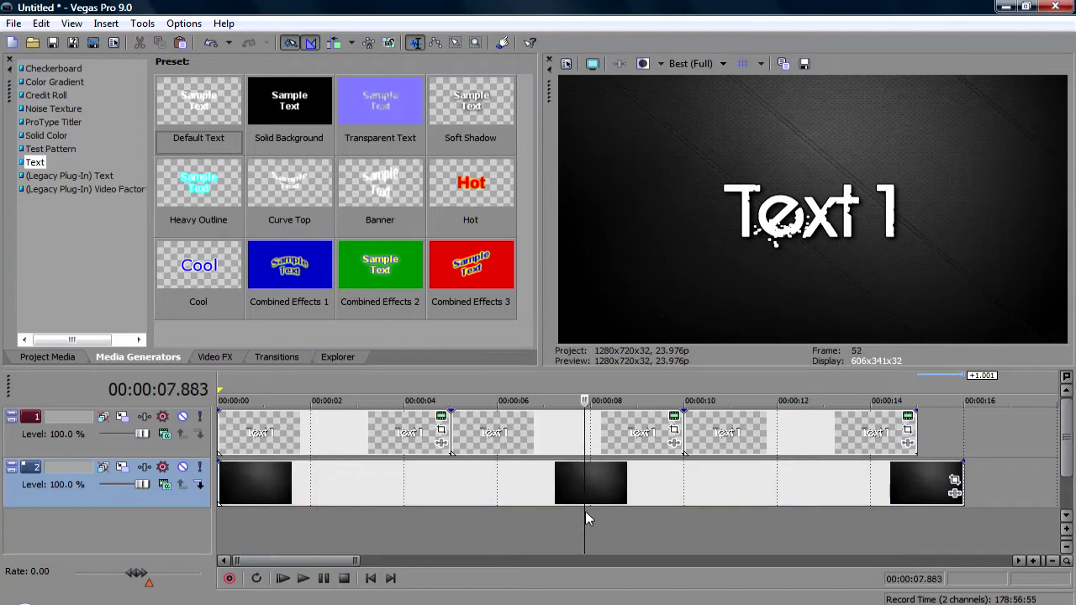
left_click(474, 535)
left_click(339, 520)
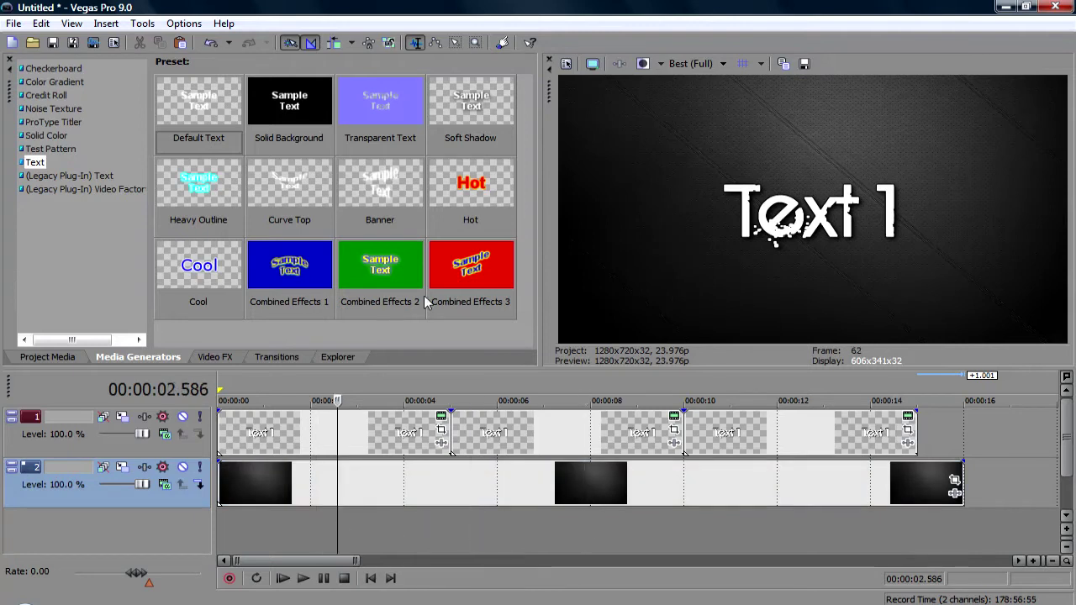
left_click(568, 70)
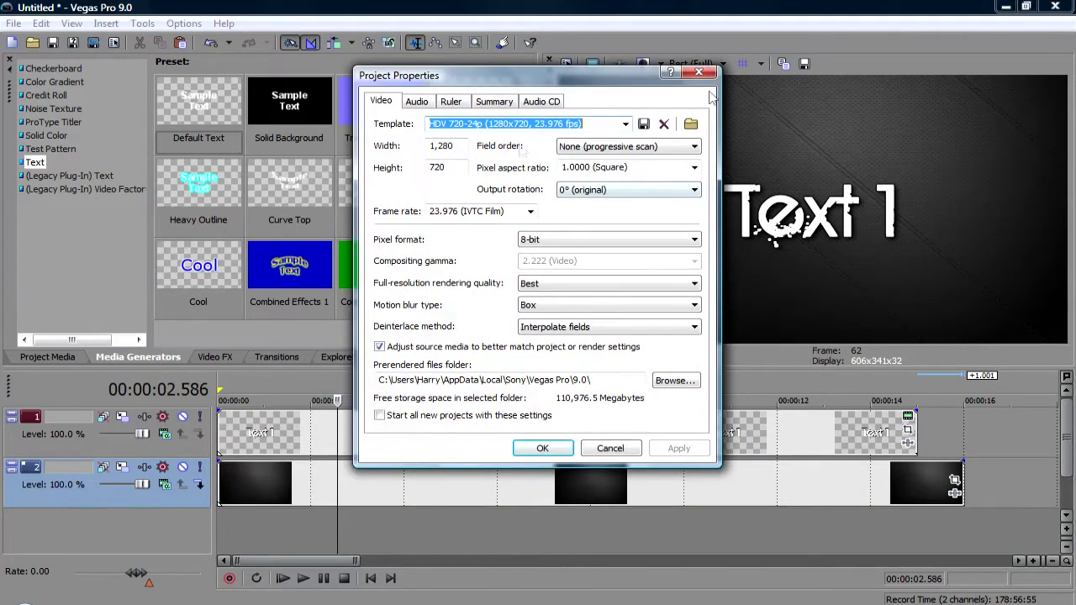
left_click(699, 73)
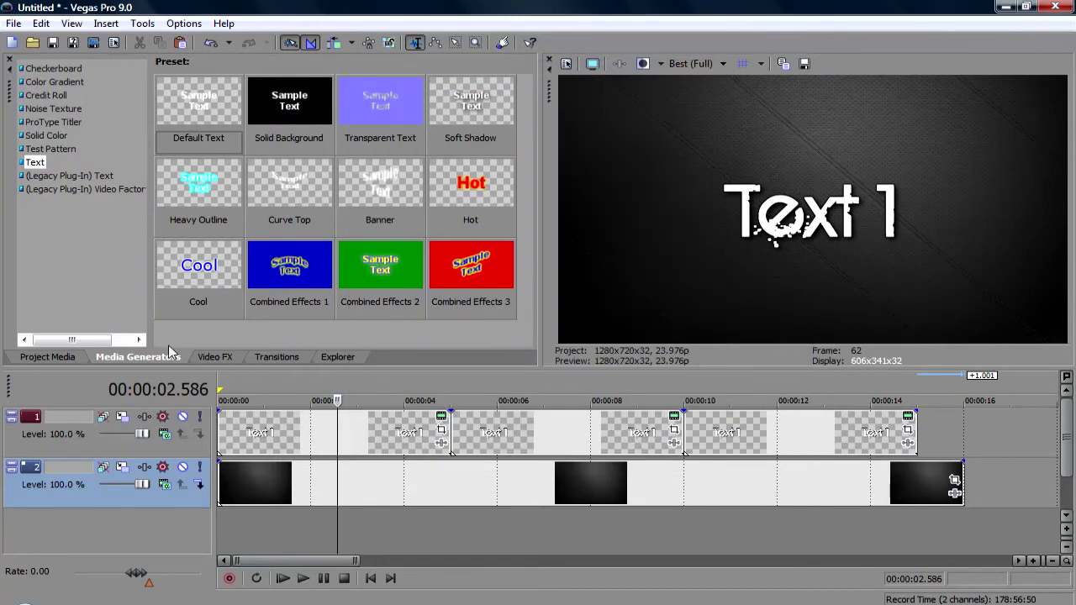
Pick the Gradient Wipe Nebulous preset and space the Text 1 events apart
left_click(282, 358)
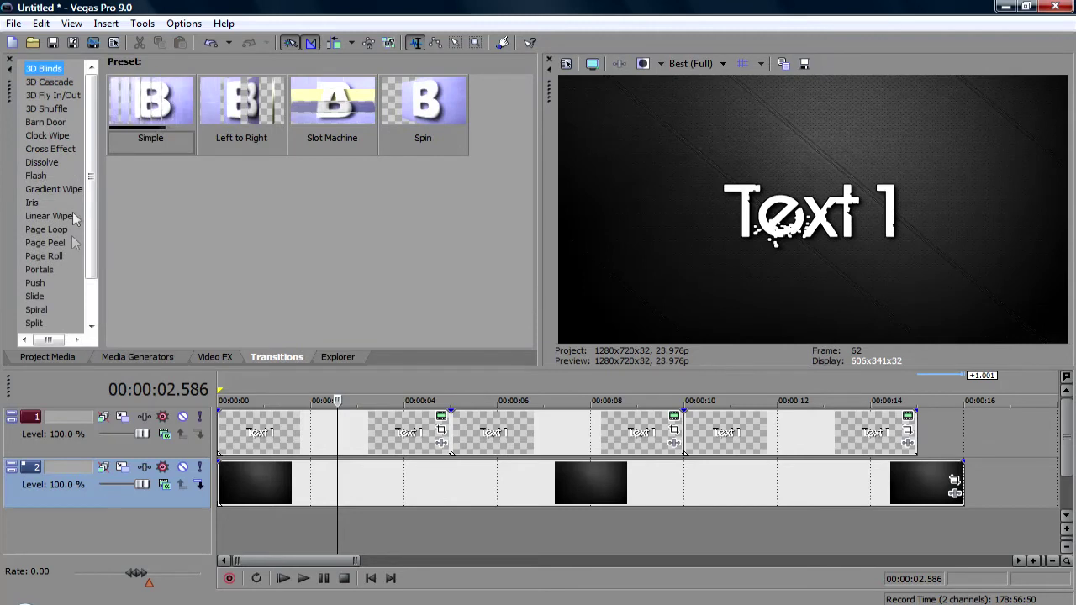
scroll(83, 187, "down", 2)
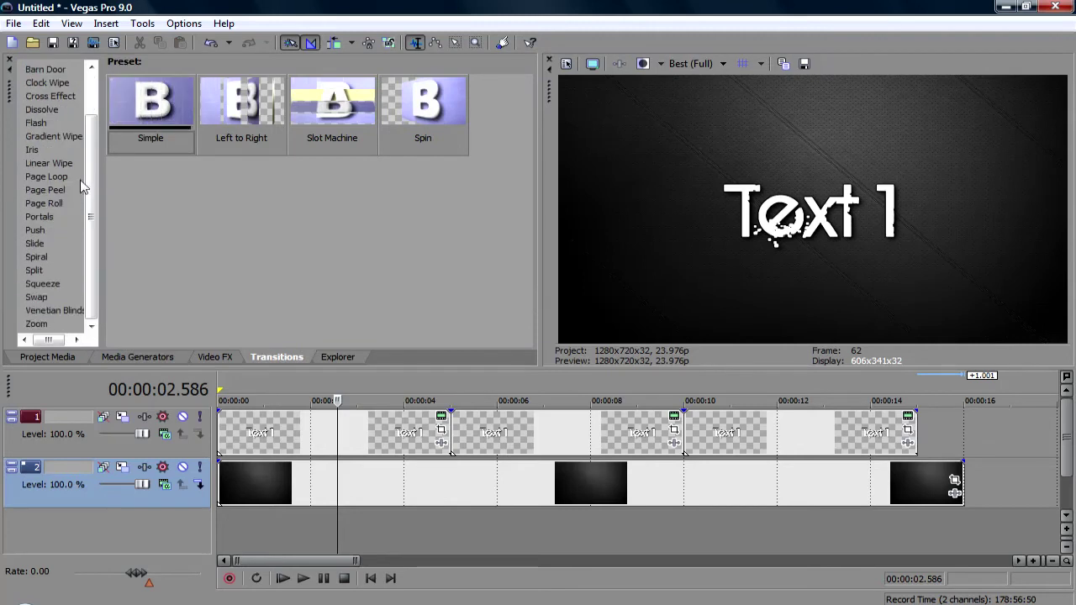
left_click(33, 136)
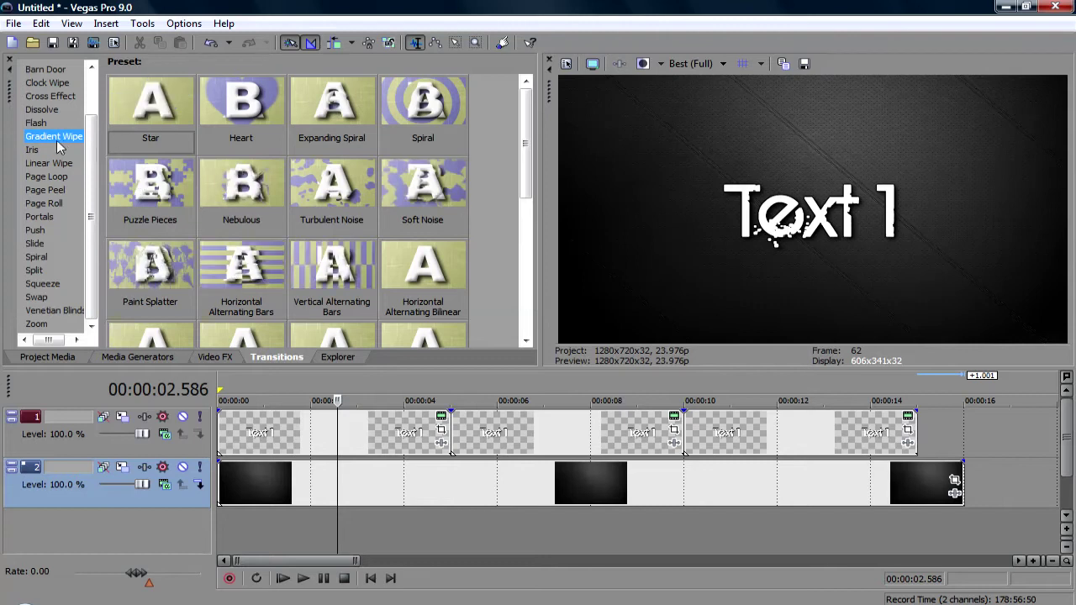
left_click(254, 192)
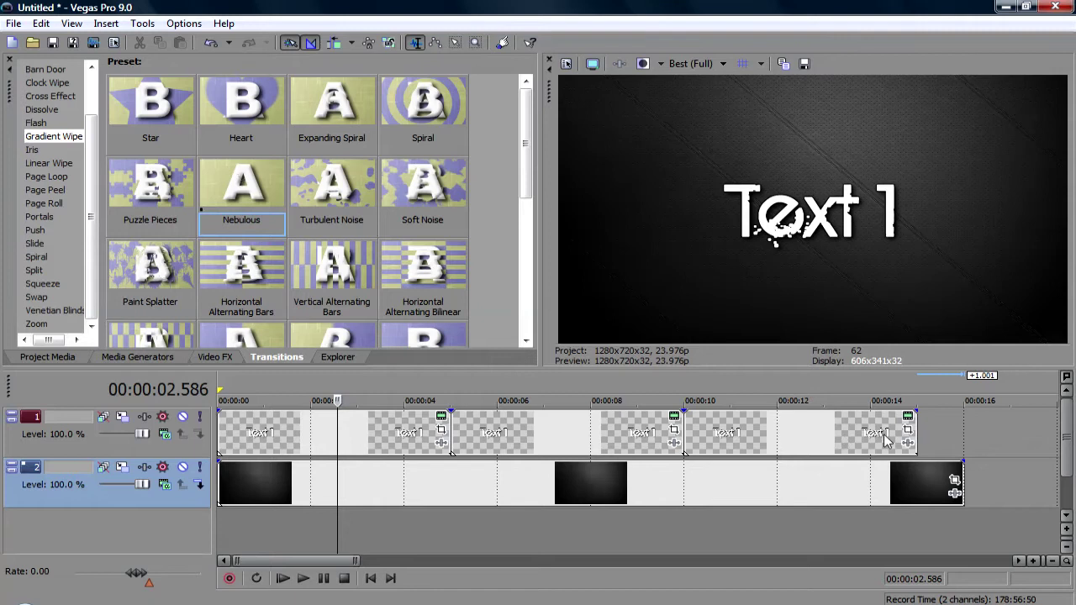
left_click_drag(806, 413, 610, 438)
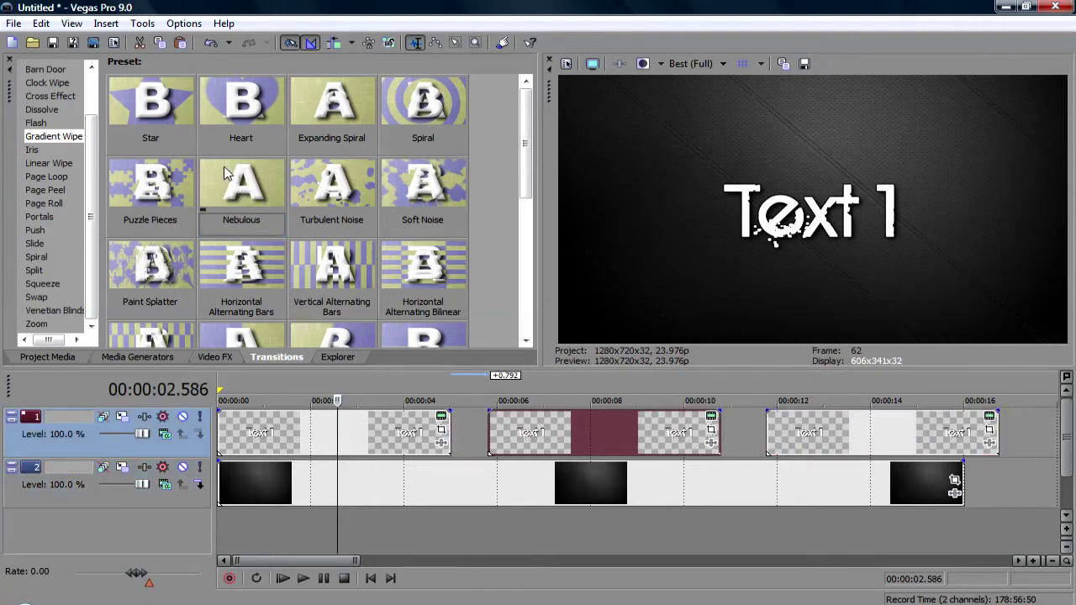
Drop the Nebulous transition onto the start and end of each Text 1 event
left_click_drag(225, 180, 453, 442)
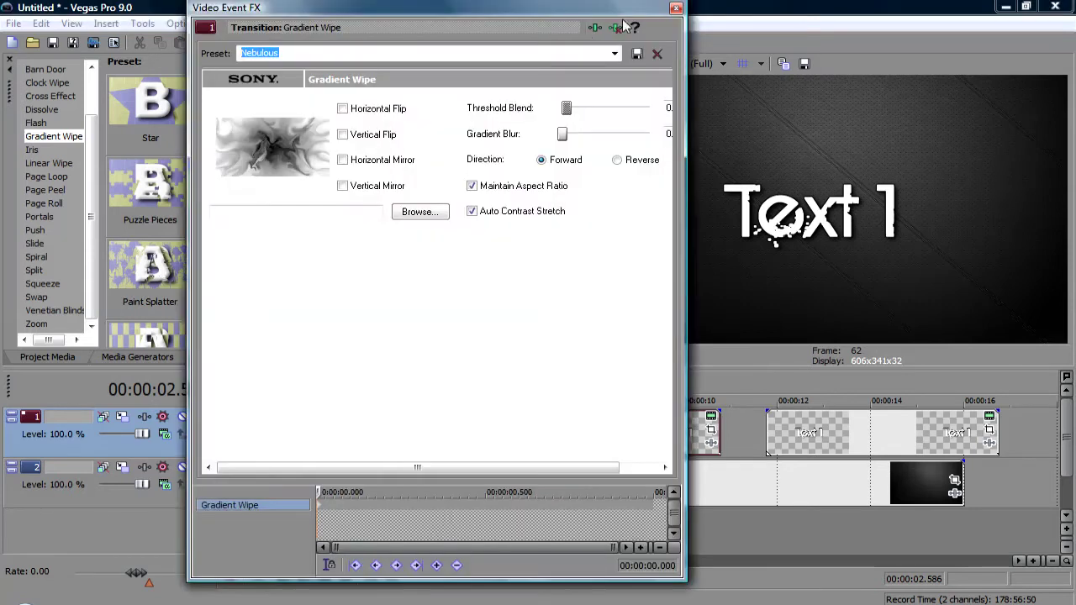
left_click(677, 10)
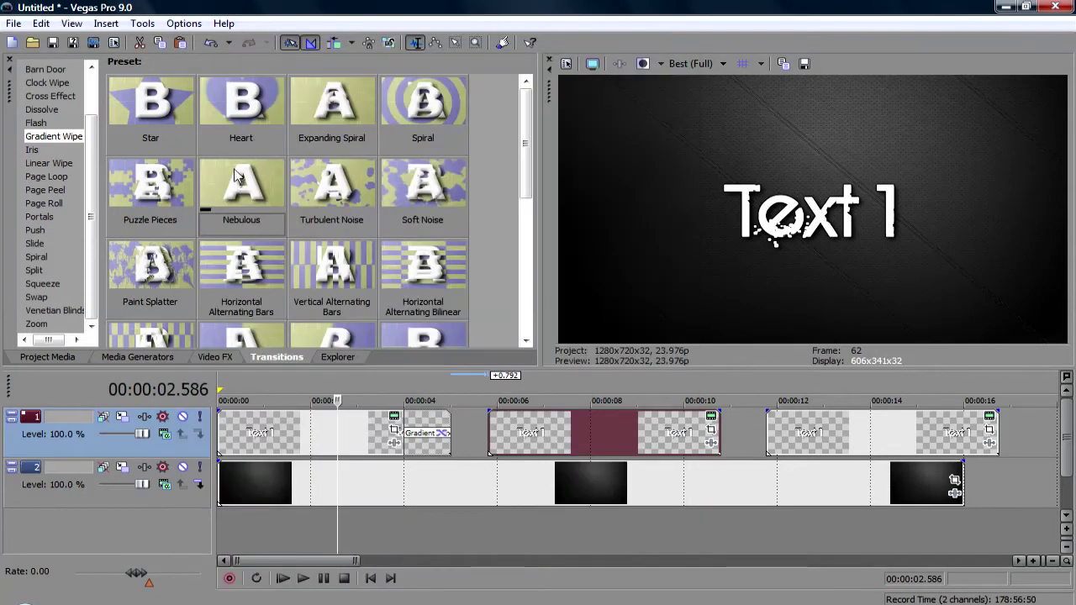
left_click_drag(485, 430, 495, 437)
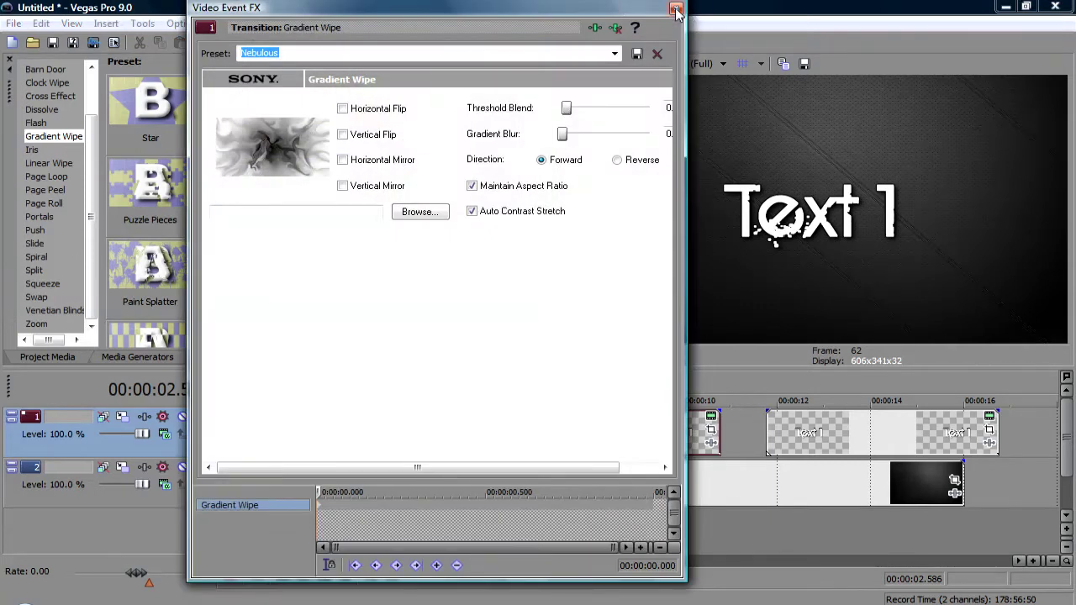
left_click(677, 10)
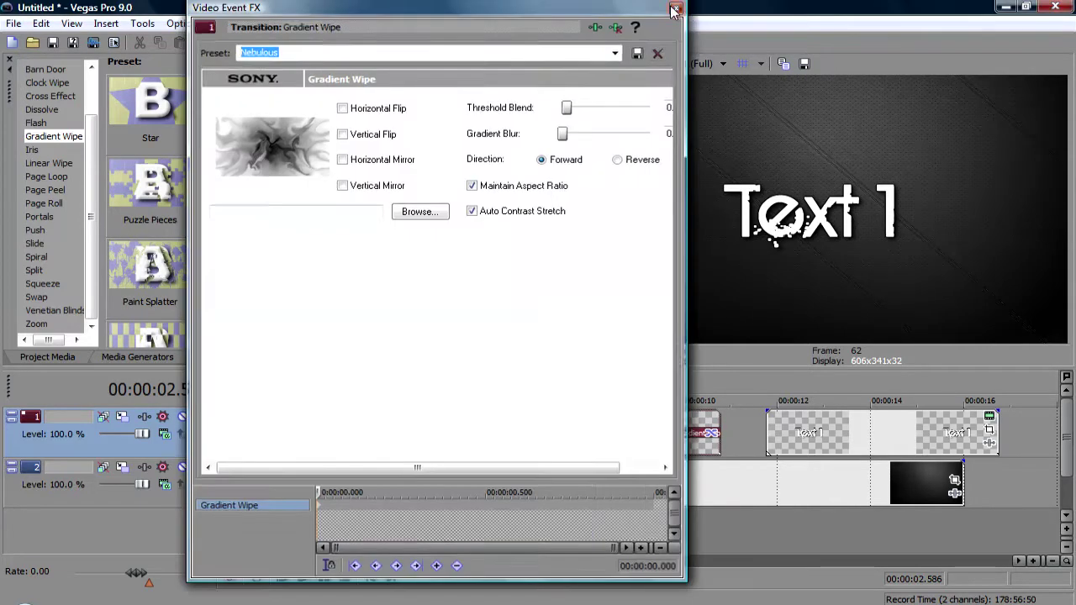
left_click(677, 10)
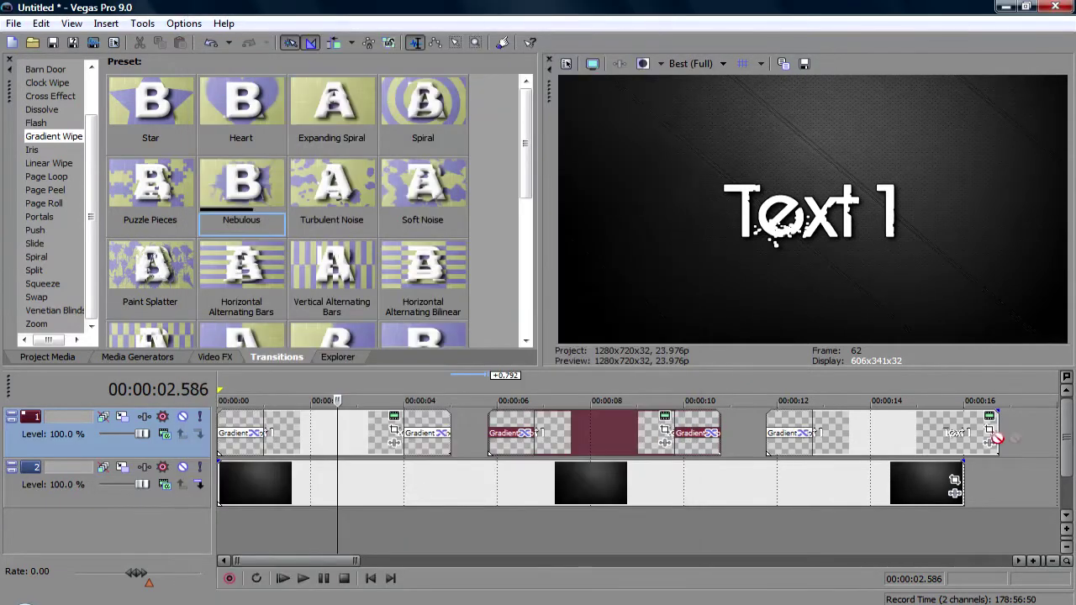
left_click_drag(997, 438, 997, 438)
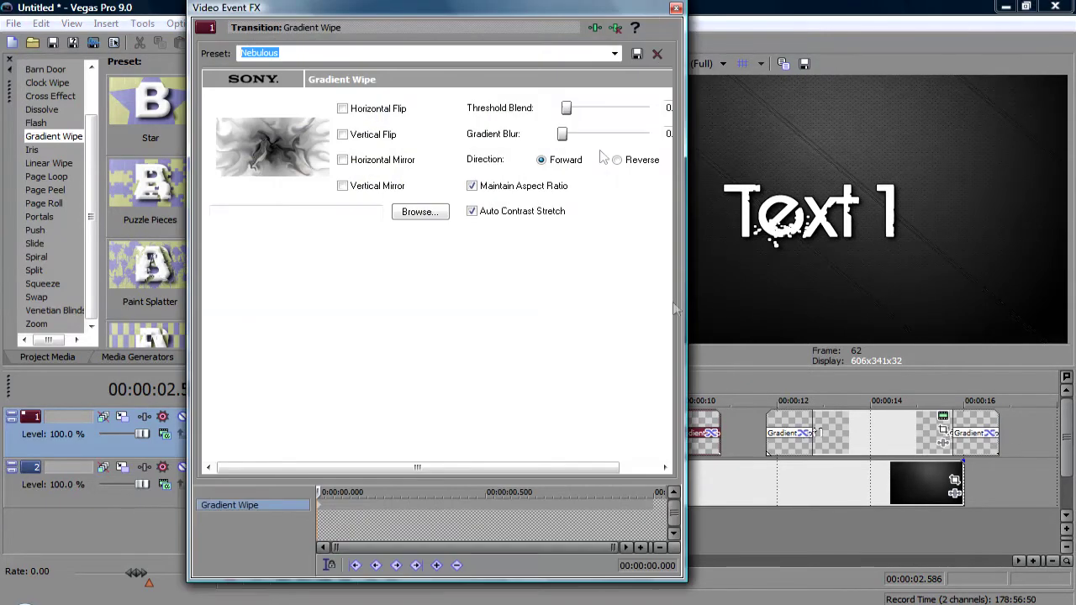
left_click(677, 11)
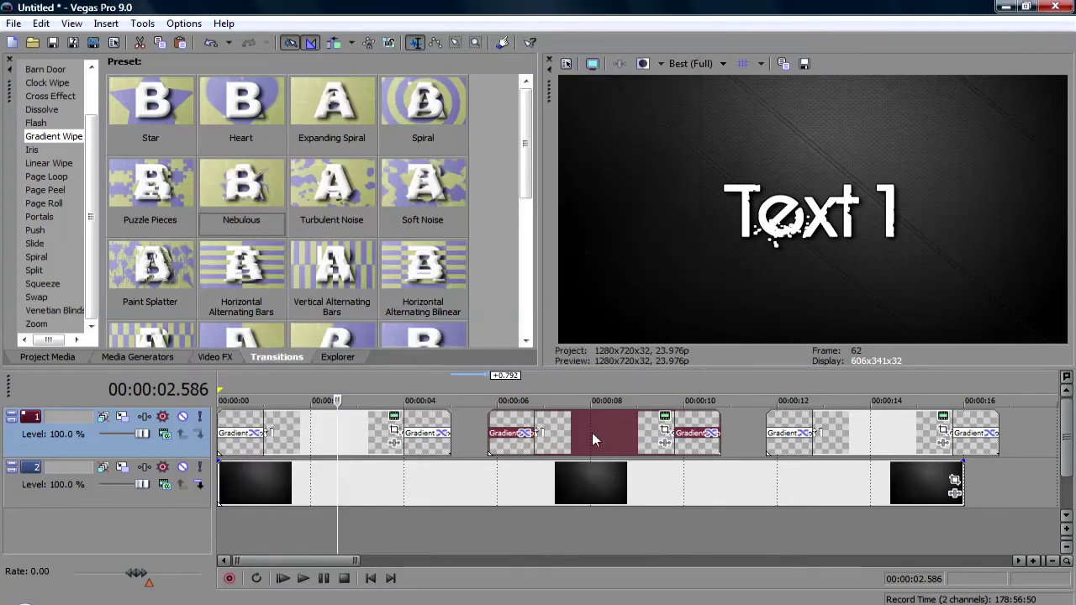
Slide the second and third titles back together and set preview quality to Preview (Auto)
left_click_drag(594, 440, 557, 439)
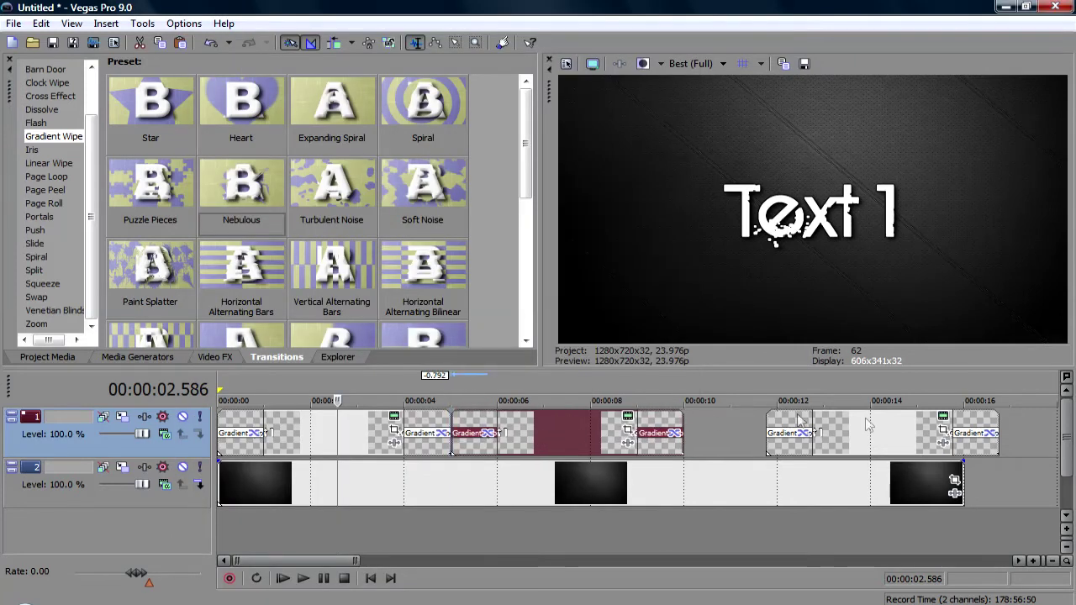
left_click_drag(898, 433, 814, 433)
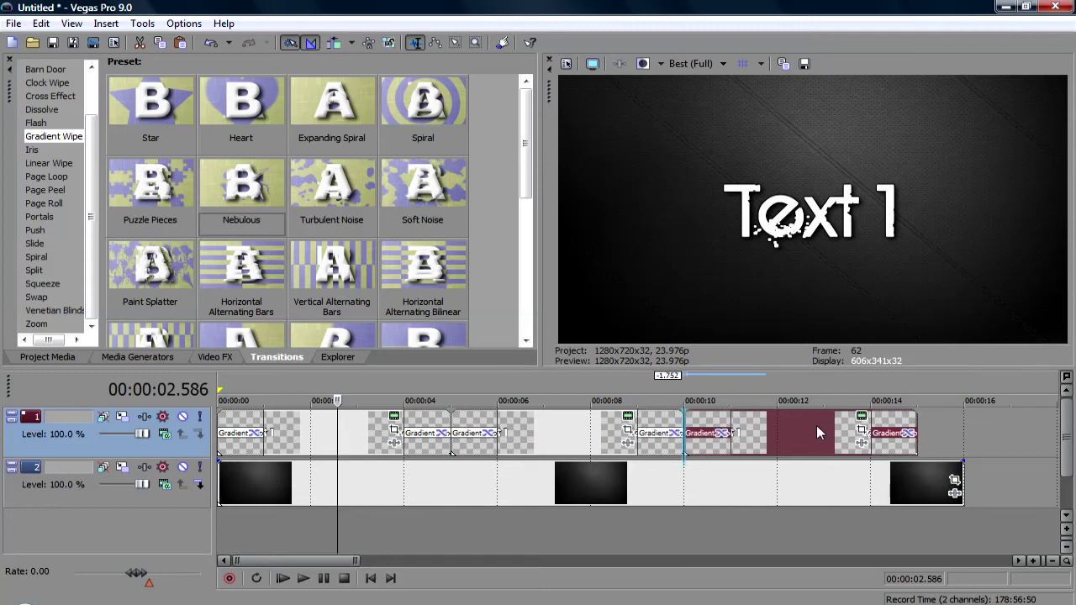
left_click(725, 63)
mouse_move(727, 98)
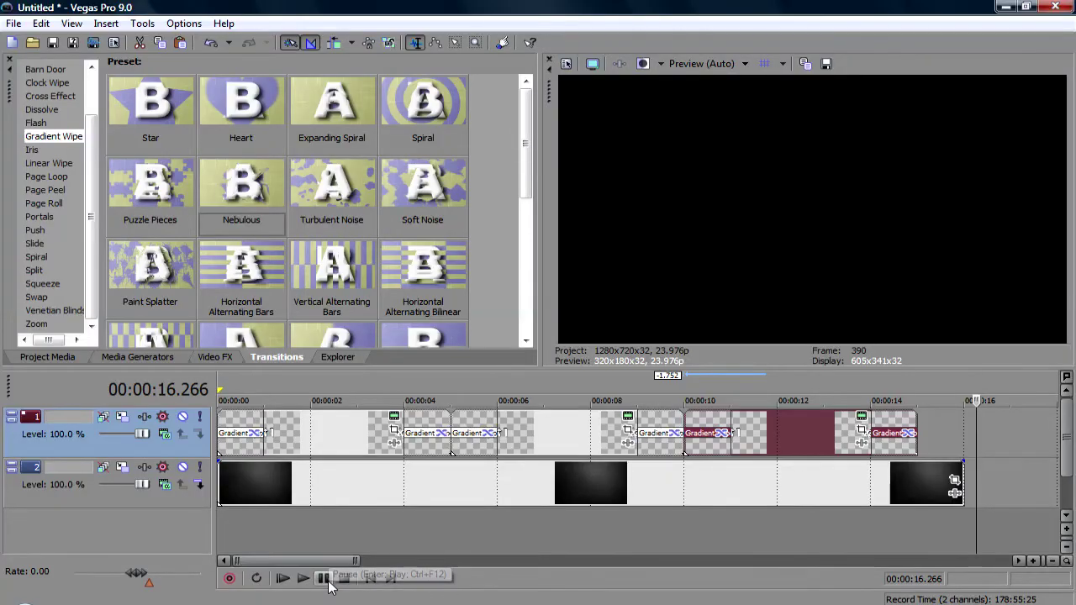
Switch the preview to Best (Full) and scrub through the first title's Nebulous fade-in
left_click(784, 546)
left_click(584, 542)
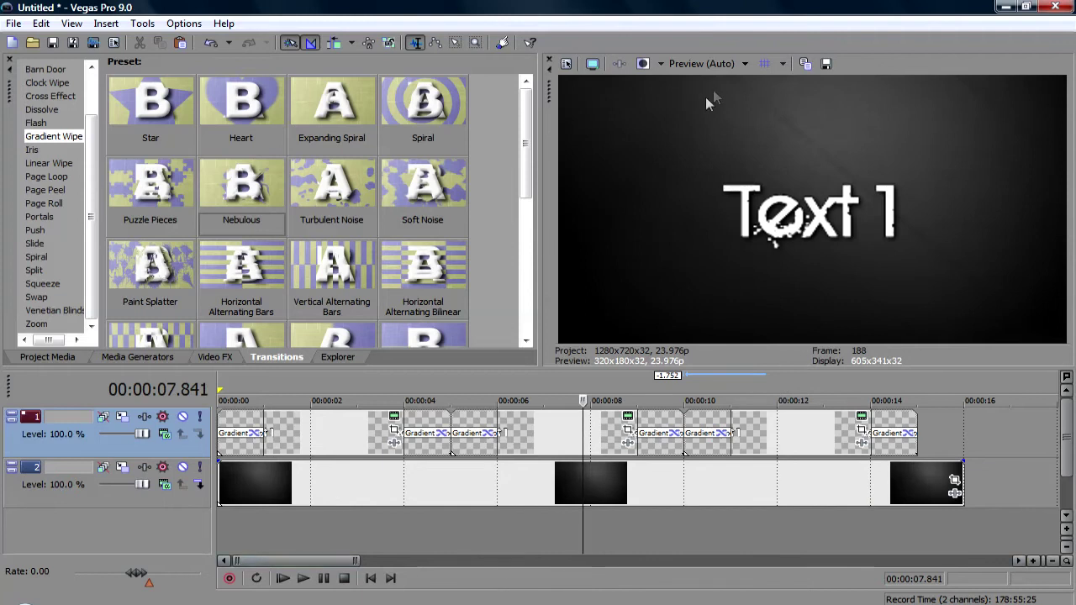
left_click(732, 68)
left_click(247, 539)
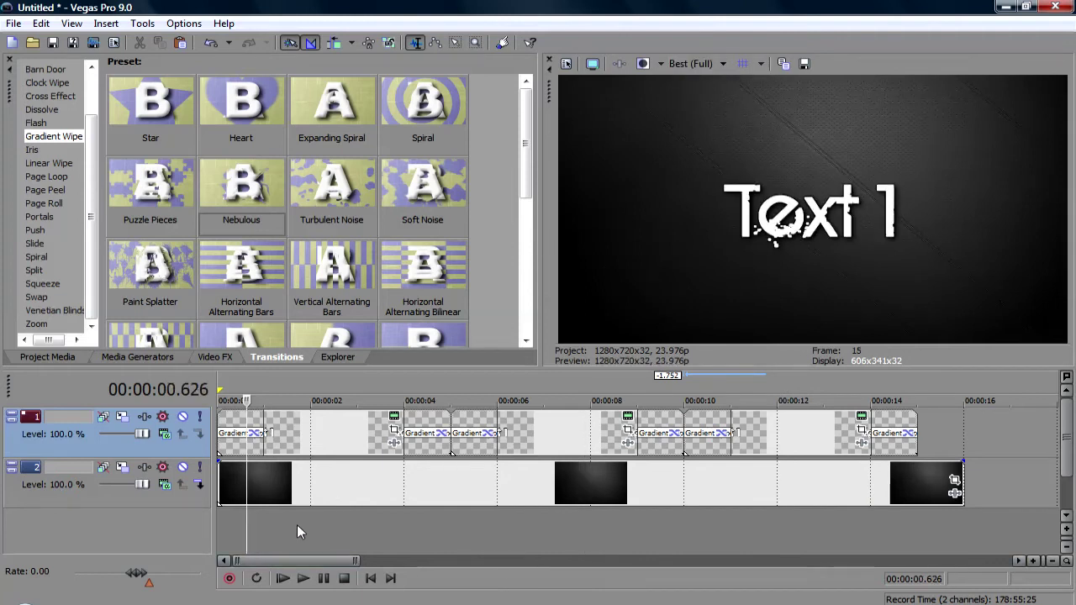
left_click(329, 542)
left_click(273, 536)
left_click(238, 531)
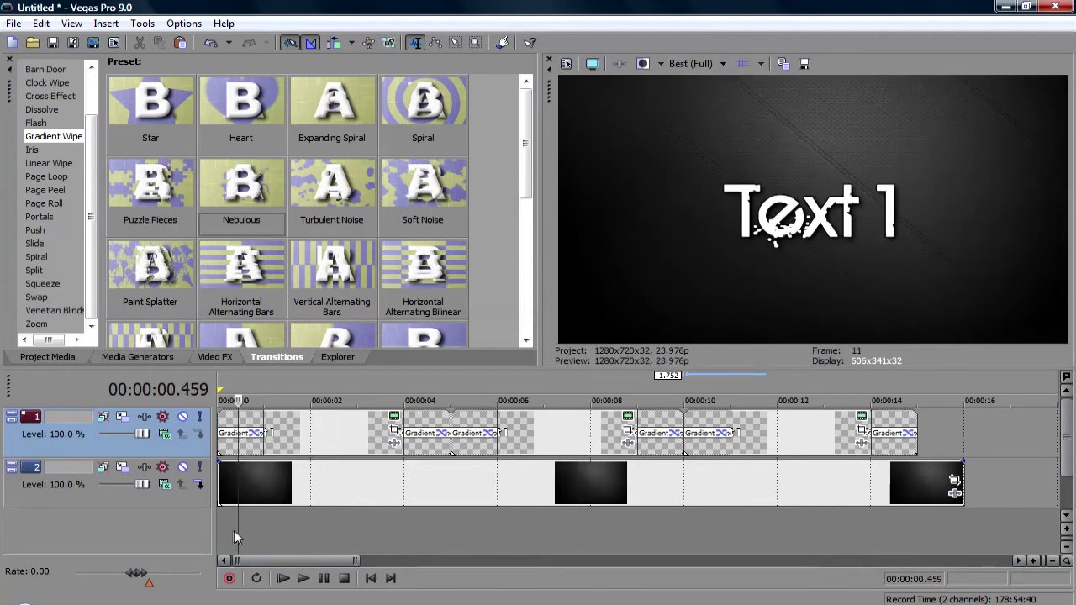
left_click(220, 530)
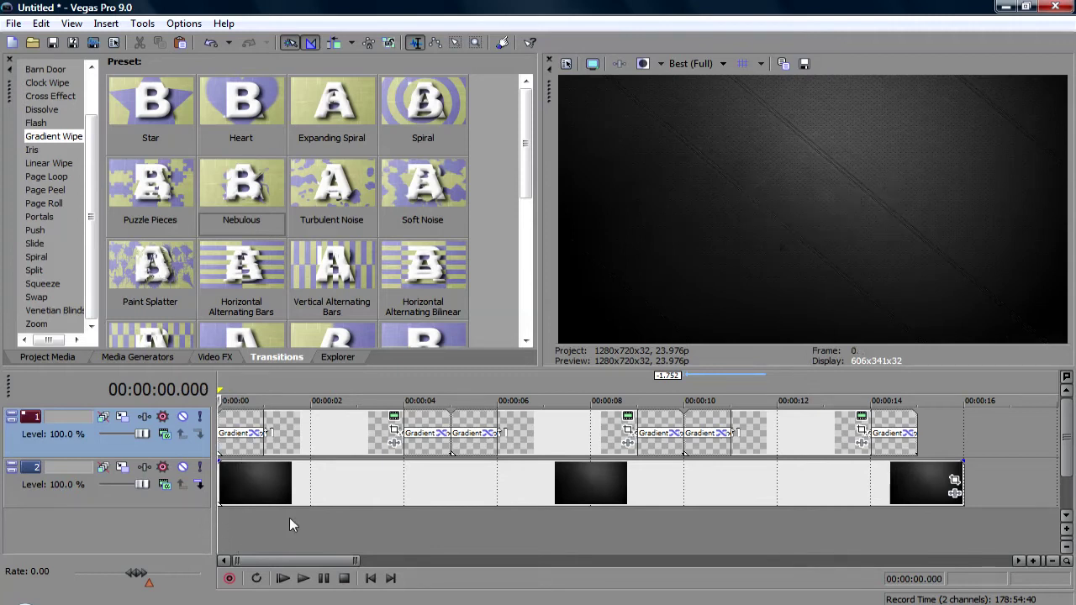
left_click(240, 521)
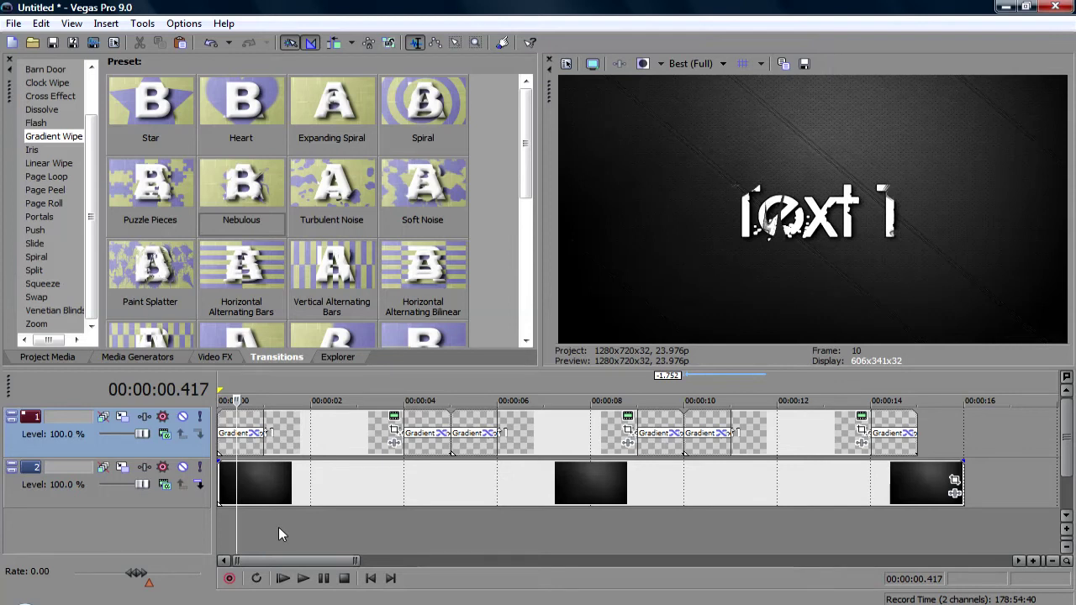
left_click(279, 527)
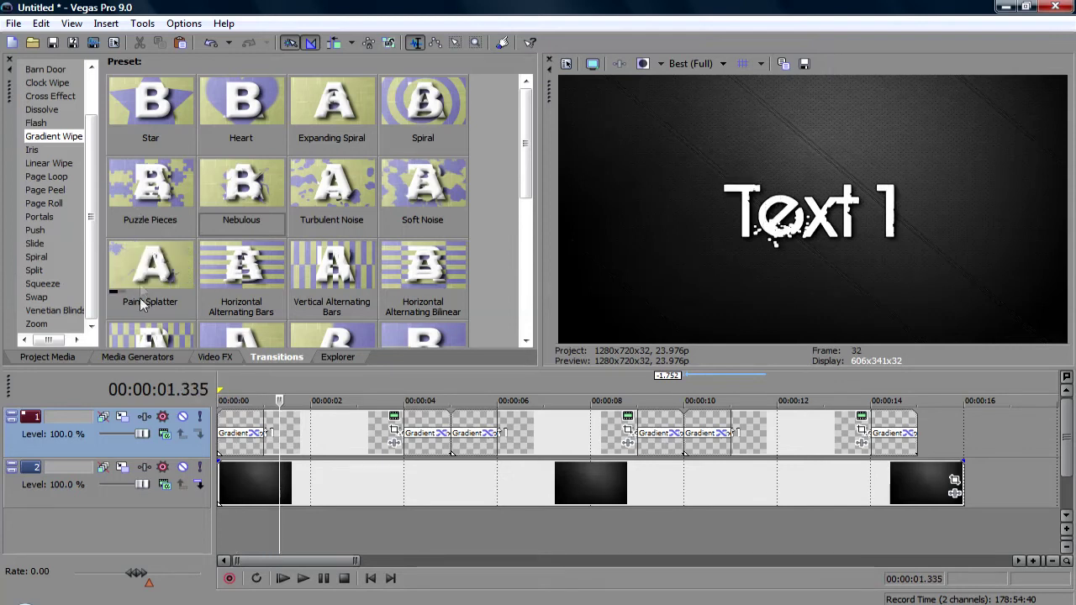
Bring up the Light Rays presets in the Video FX list
left_click(212, 358)
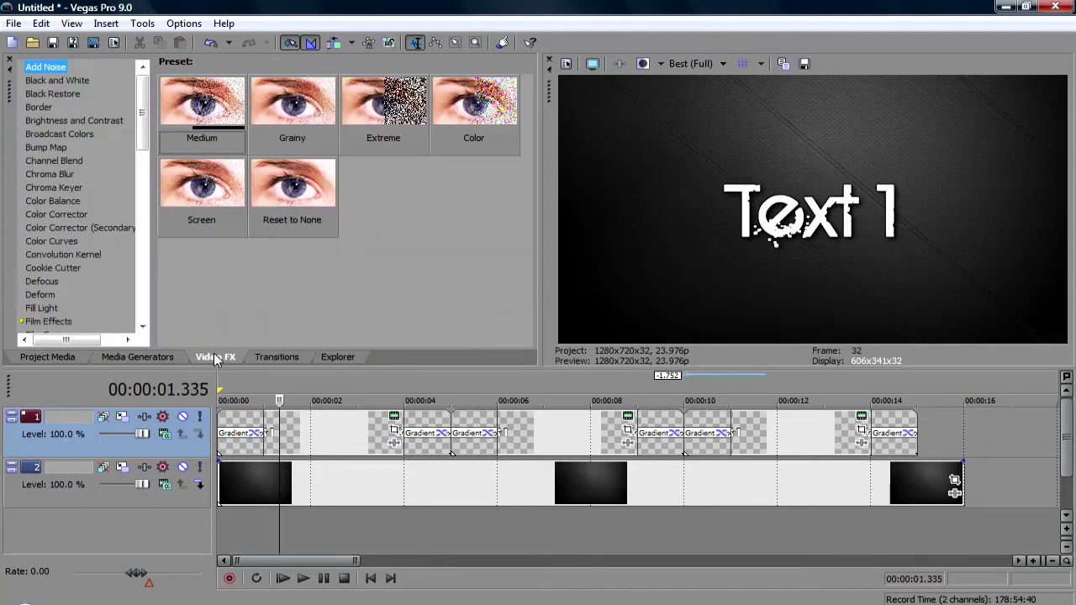
scroll(91, 238, "down", 15)
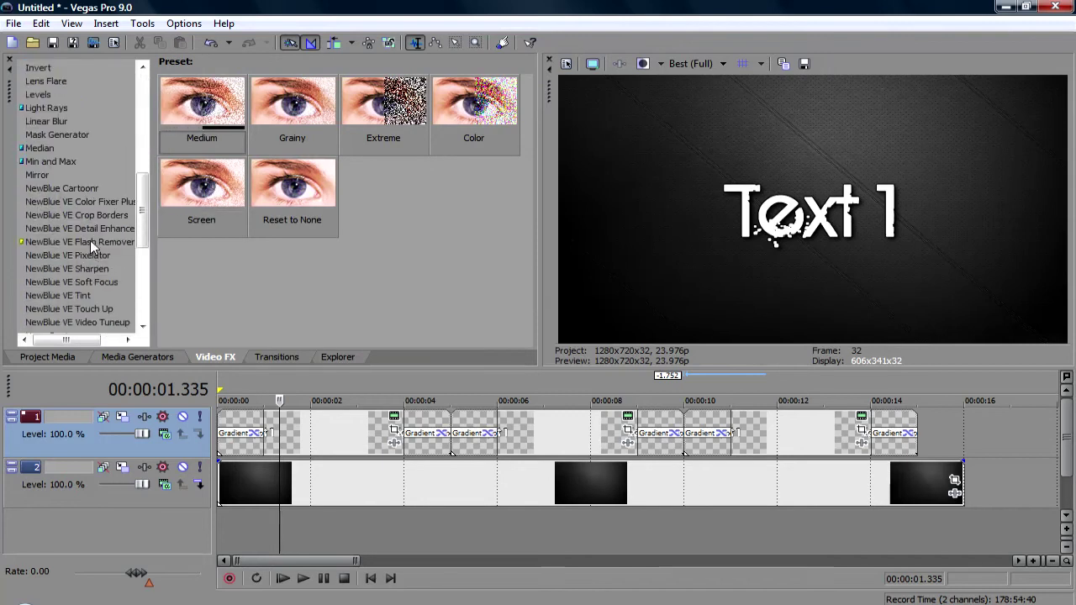
scroll(91, 238, "up", 5)
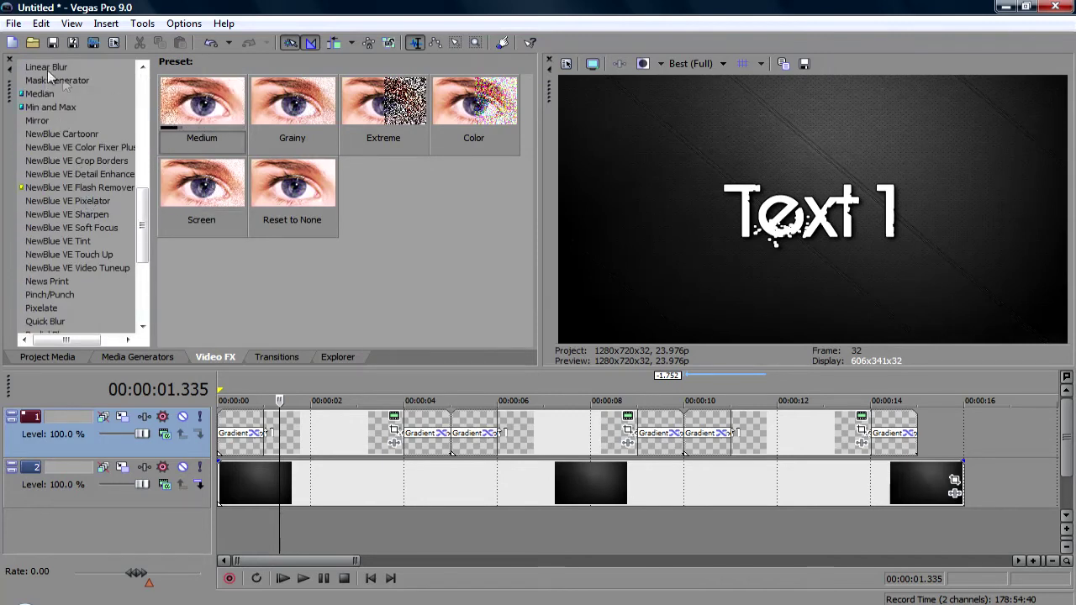
scroll(49, 84, "up", 2)
left_click(48, 103)
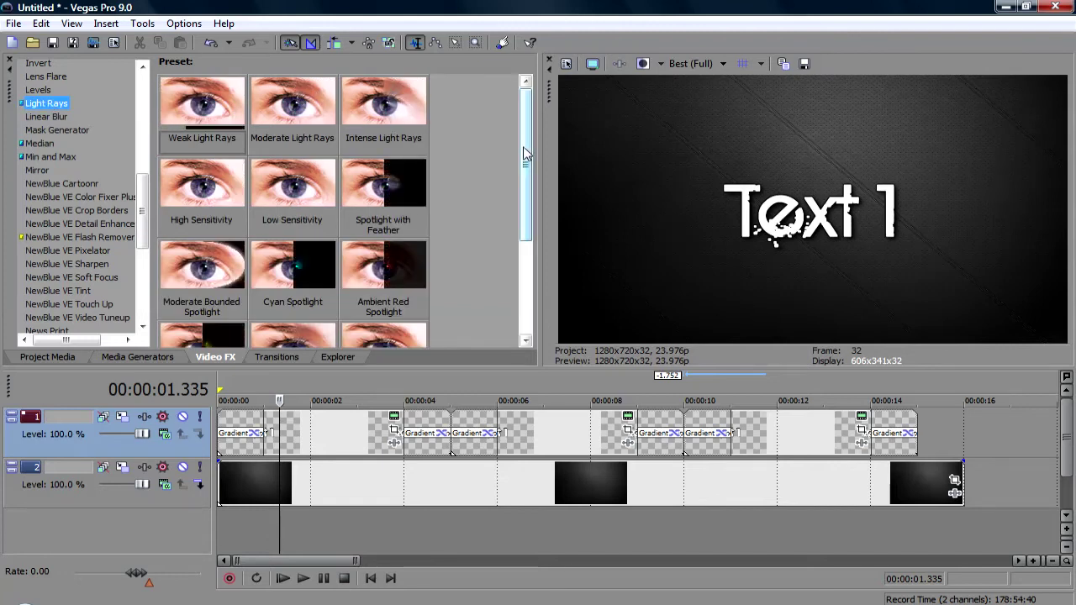
left_click_drag(526, 159, 506, 306)
scroll(519, 126, "up", 3)
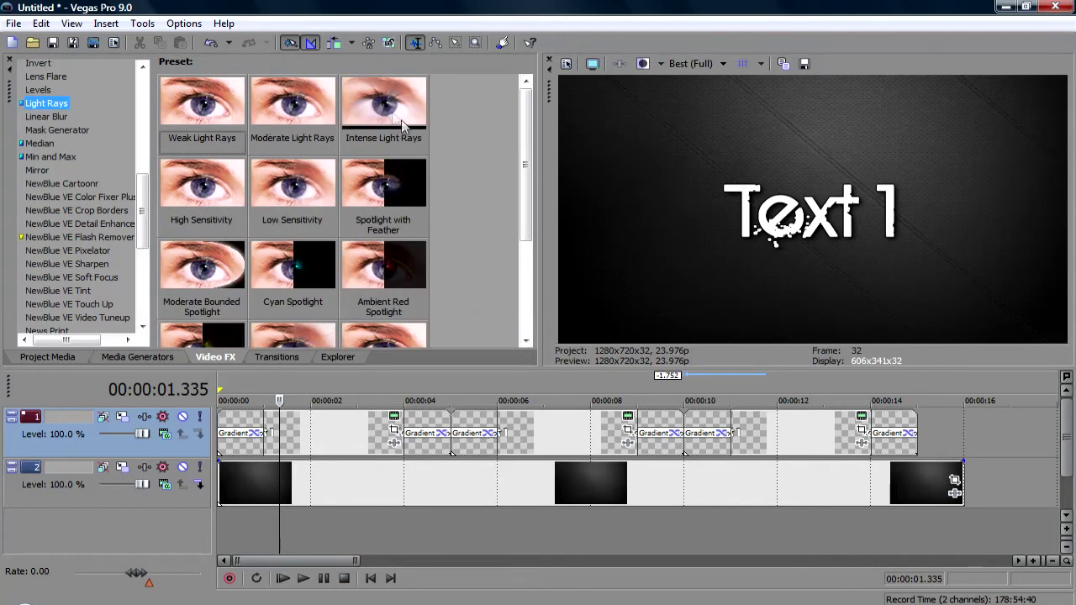
Apply Intense Light Rays to Sony Text 1, Sony Text 3 and Sony Text 4
left_click_drag(349, 431, 353, 430)
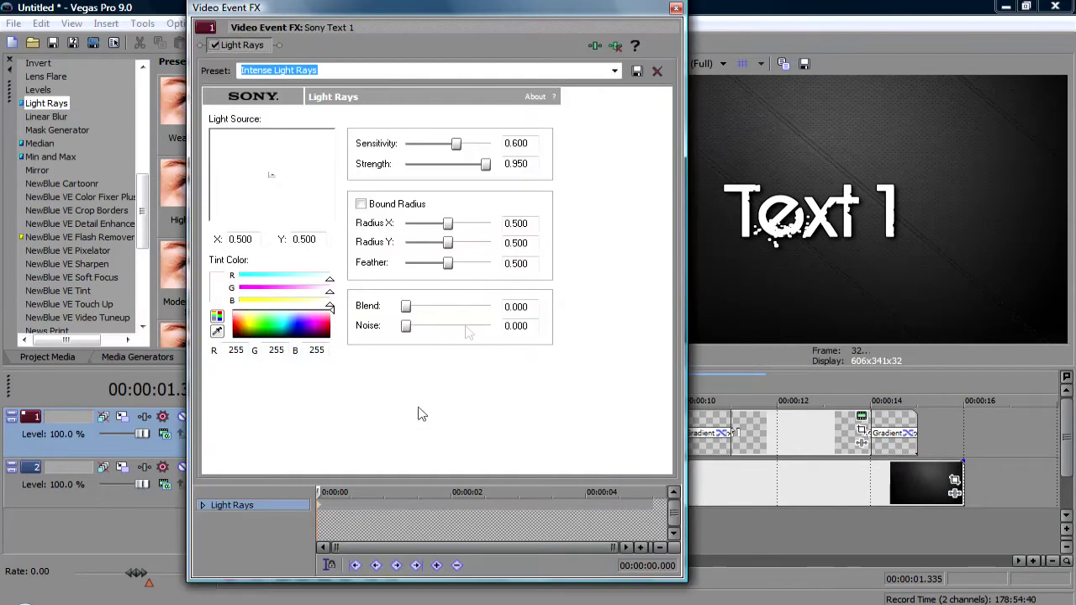
left_click(676, 7)
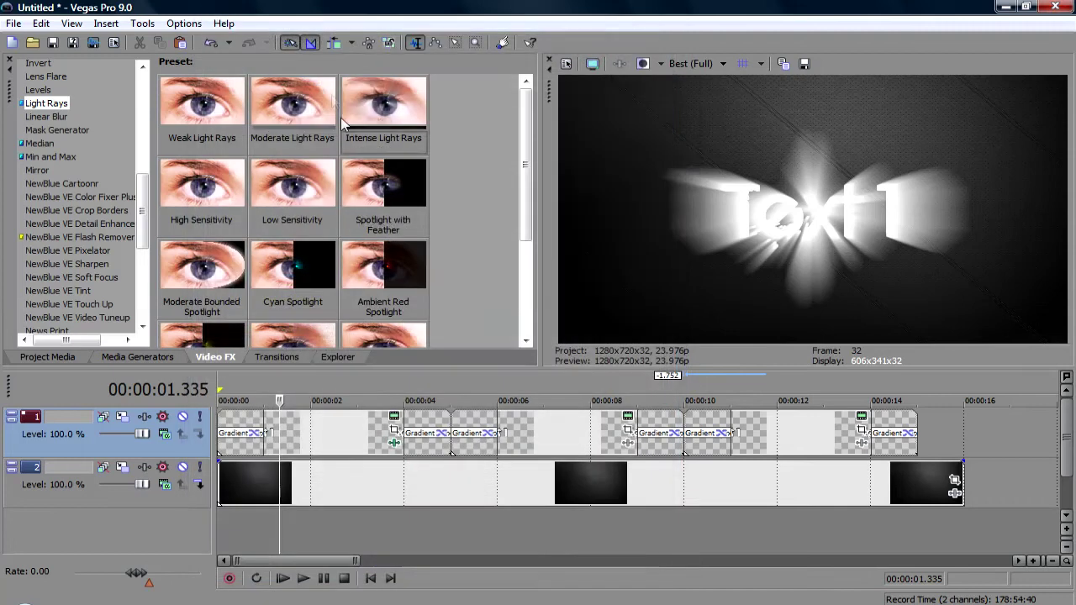
left_click_drag(441, 179, 572, 437)
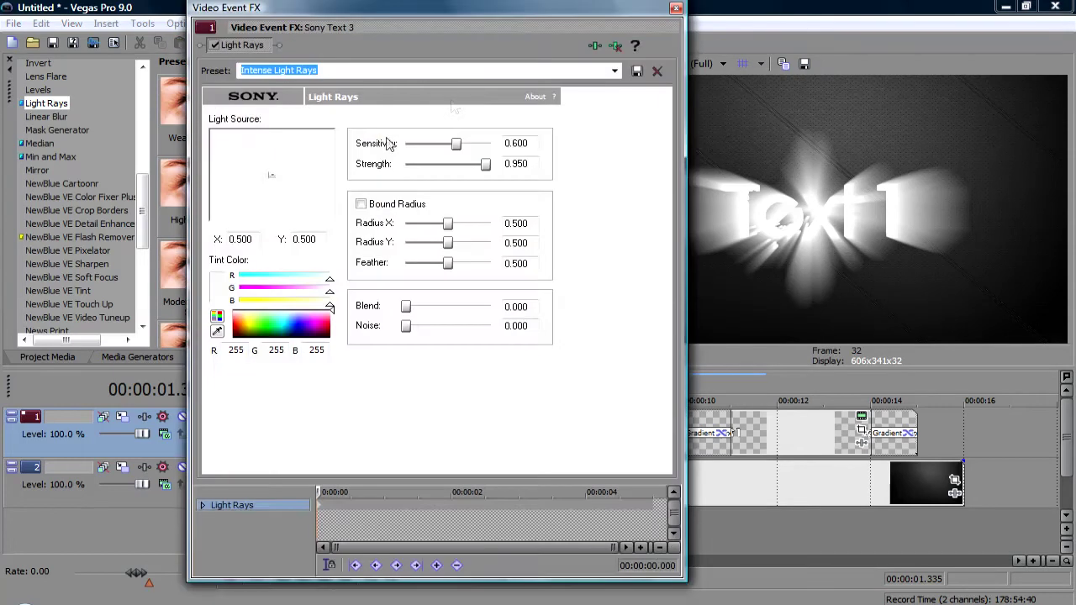
left_click(676, 7)
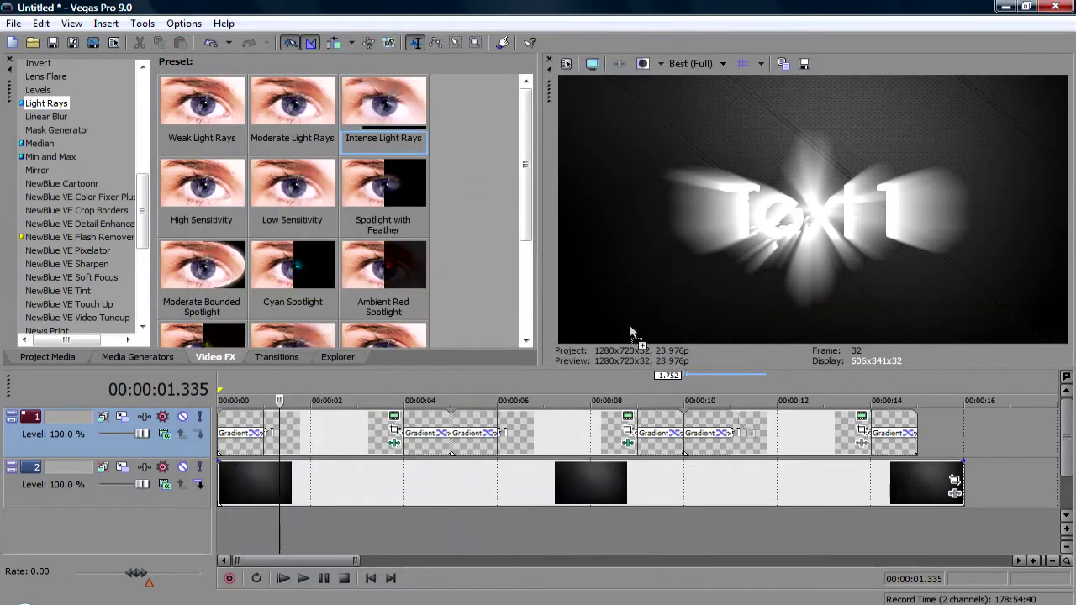
left_click_drag(803, 431, 879, 433)
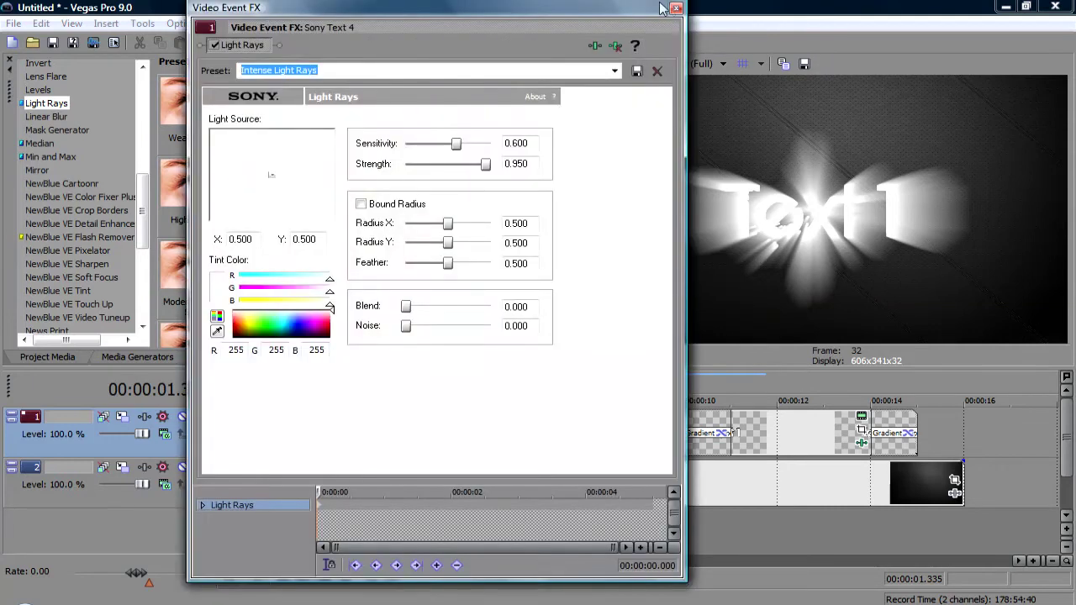
left_click(676, 8)
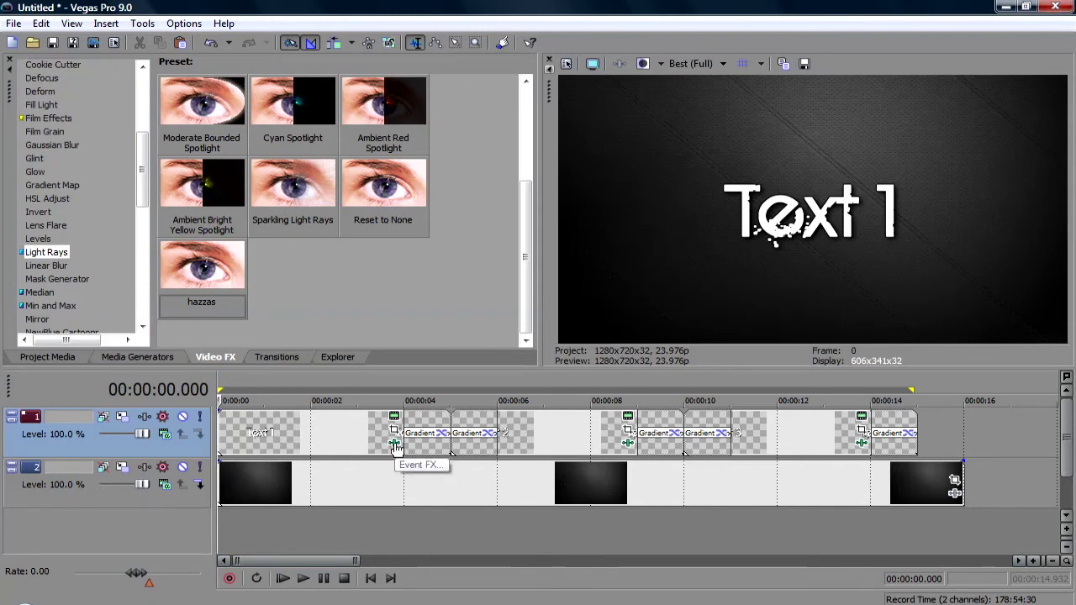
Preview the keyframed Light Rays animation on the reference title event
left_click(395, 448)
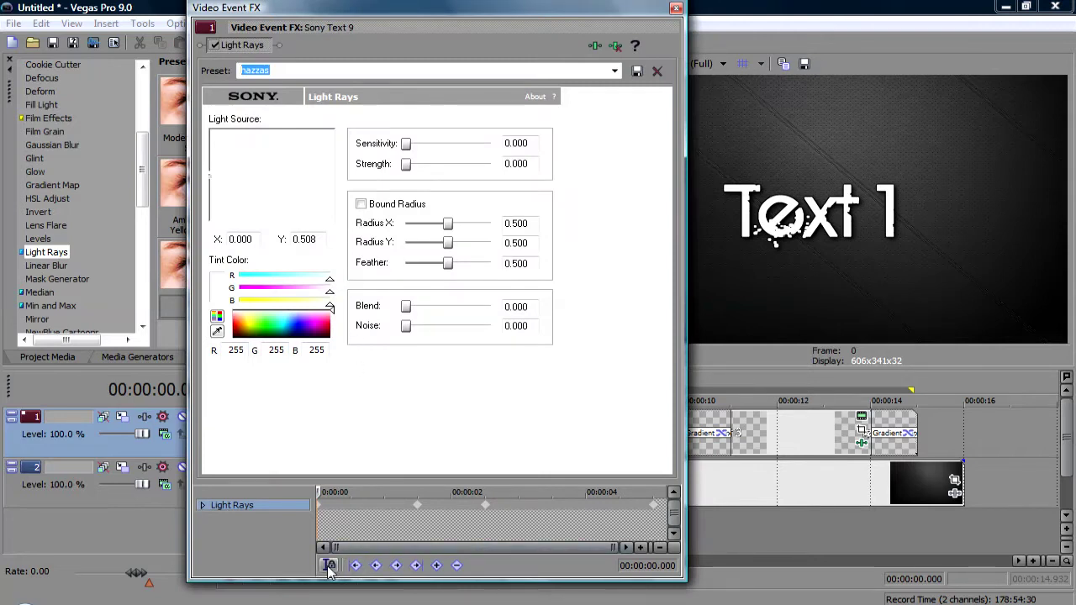
key("space")
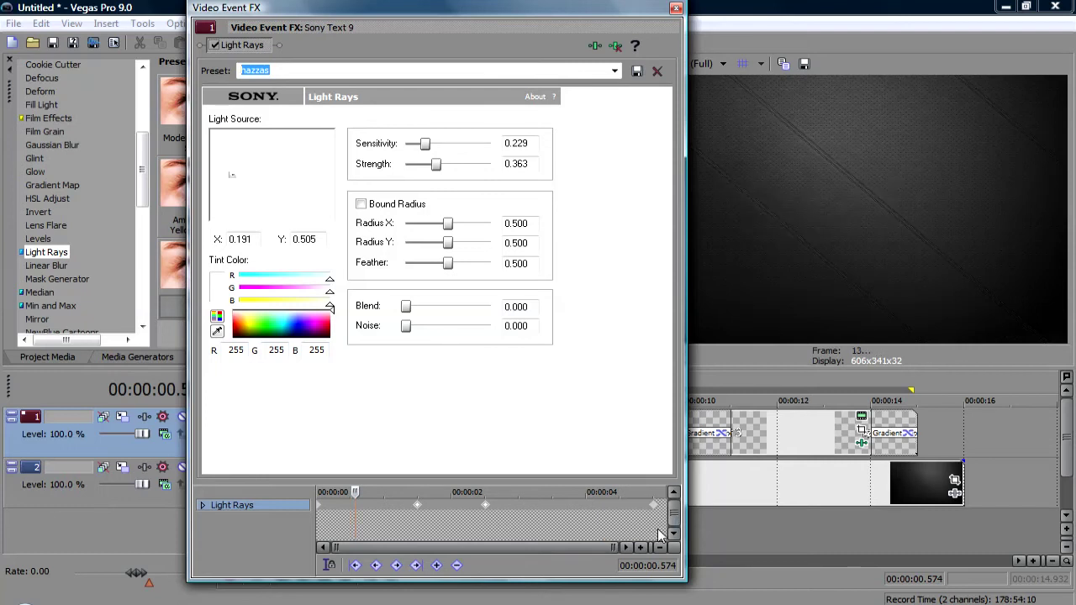
key("space")
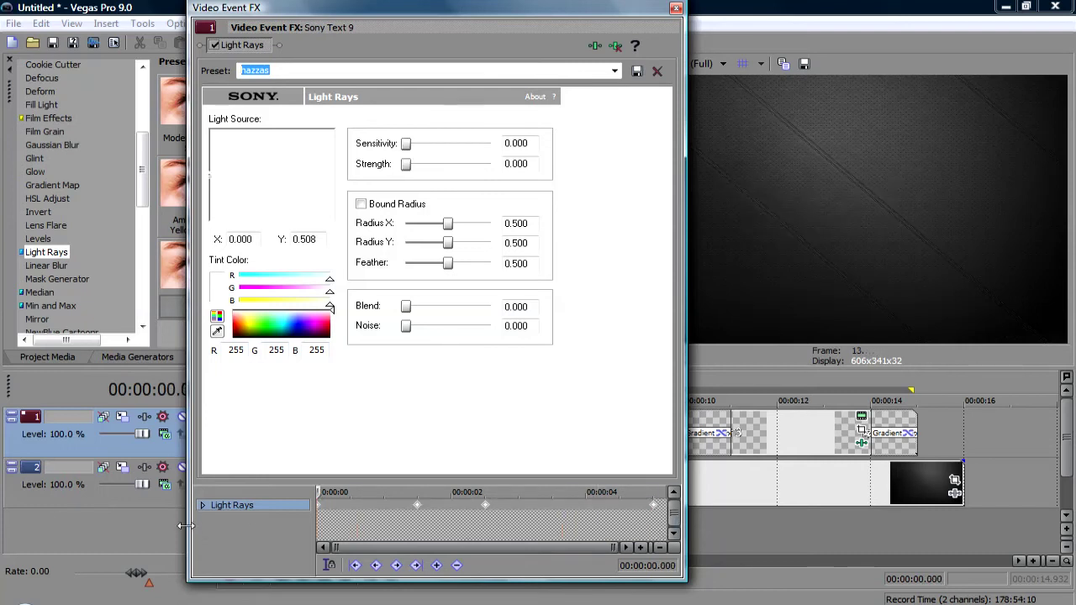
left_click(677, 9)
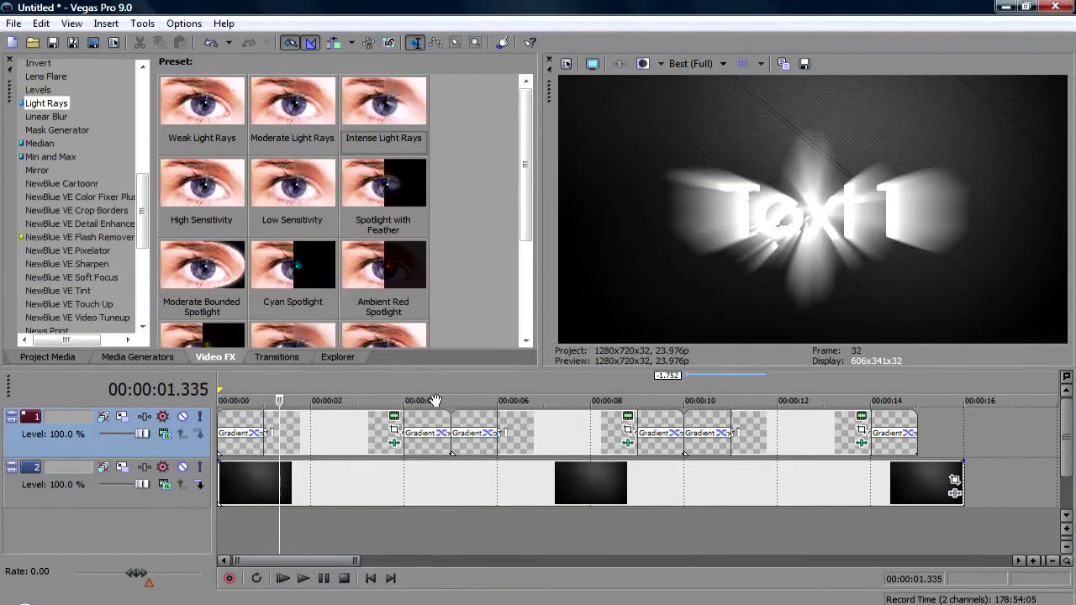
Apply the keyframed Light Rays to Sony Text 1, 3 and 4, then rewind to the start
left_click(395, 442)
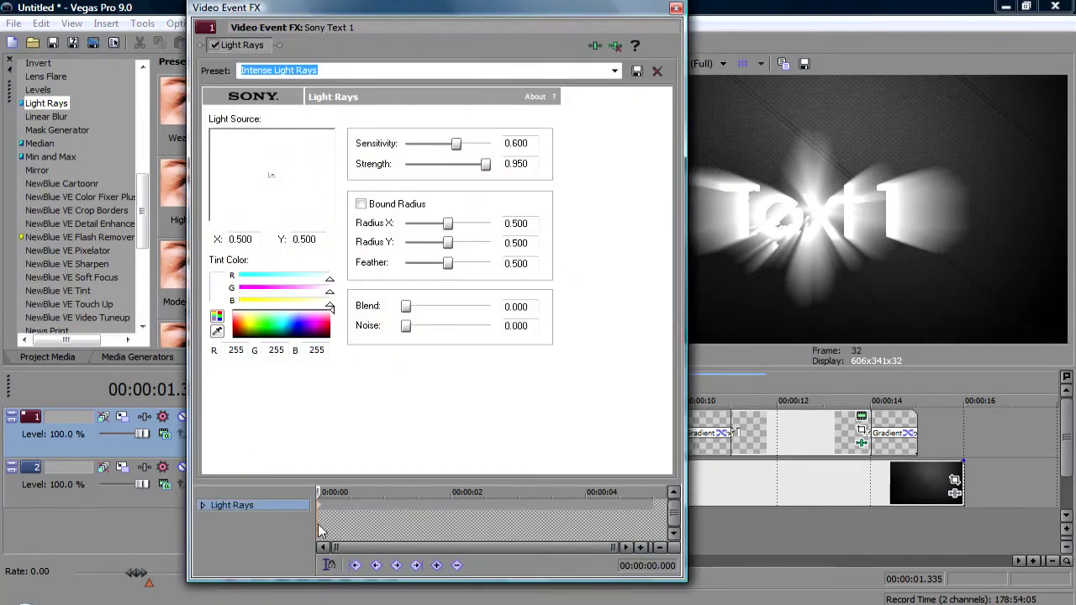
left_click(318, 510)
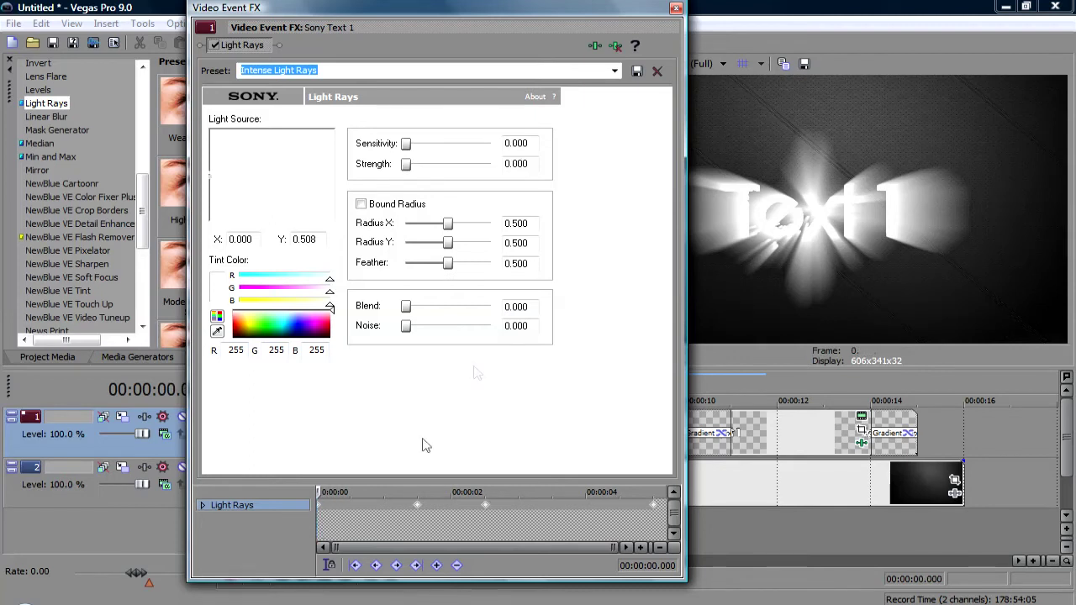
left_click(677, 8)
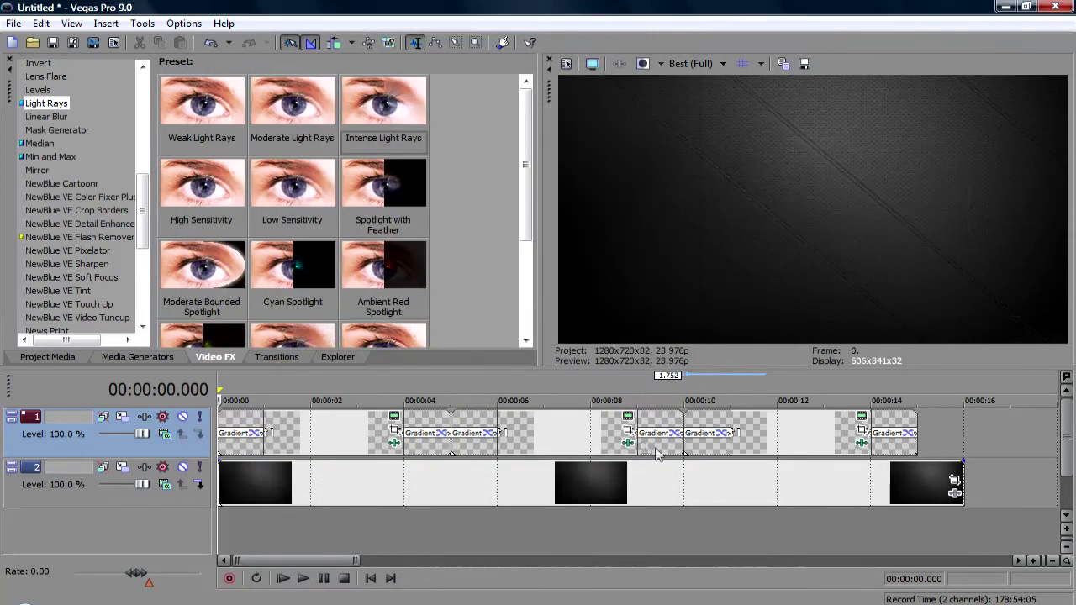
left_click(628, 442)
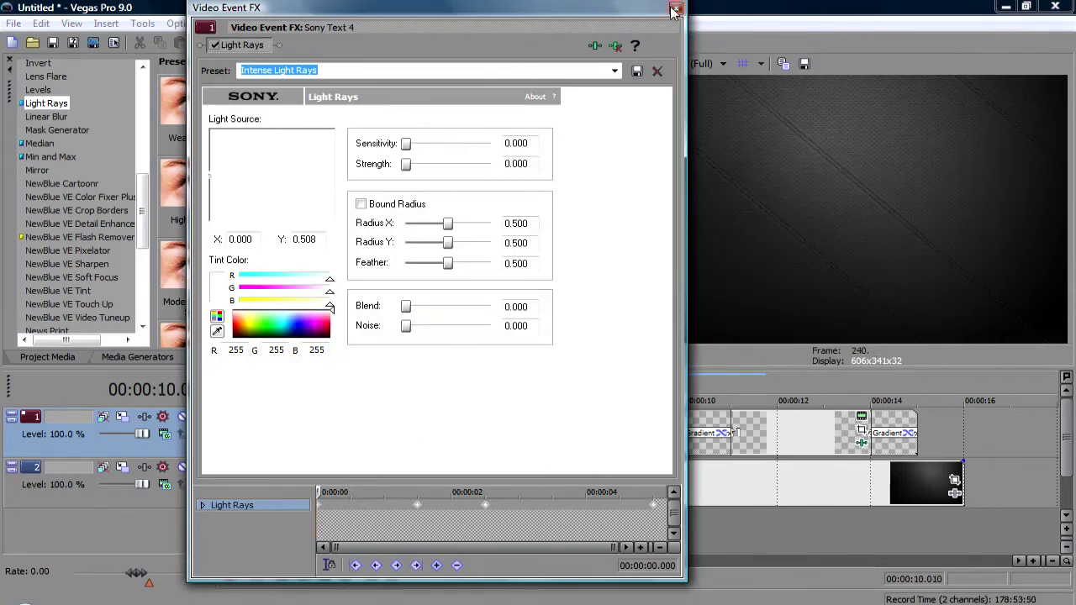
left_click(675, 9)
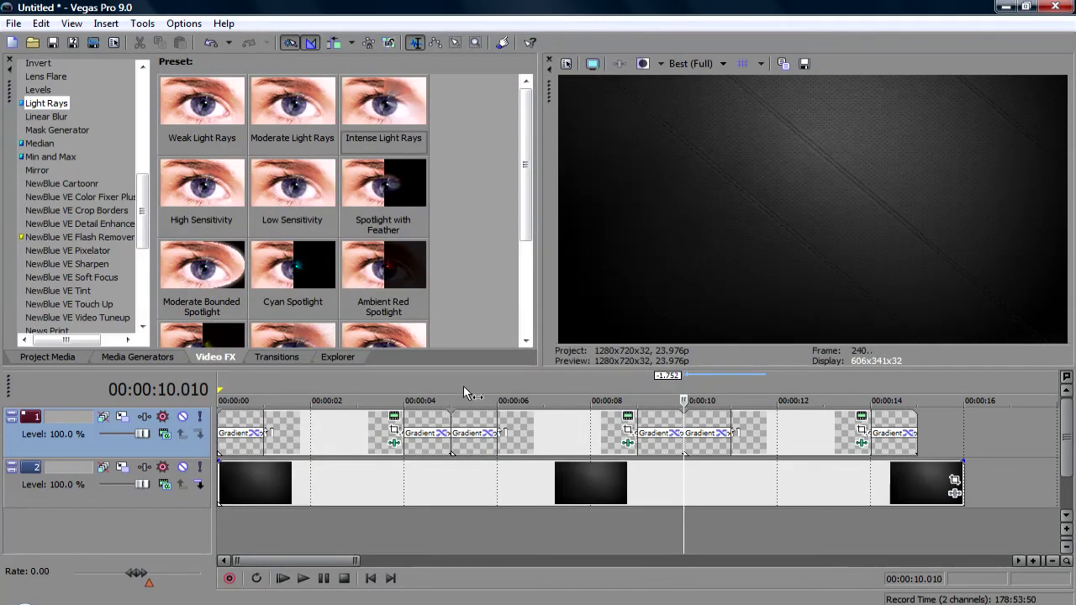
left_click(252, 515)
left_click(232, 540)
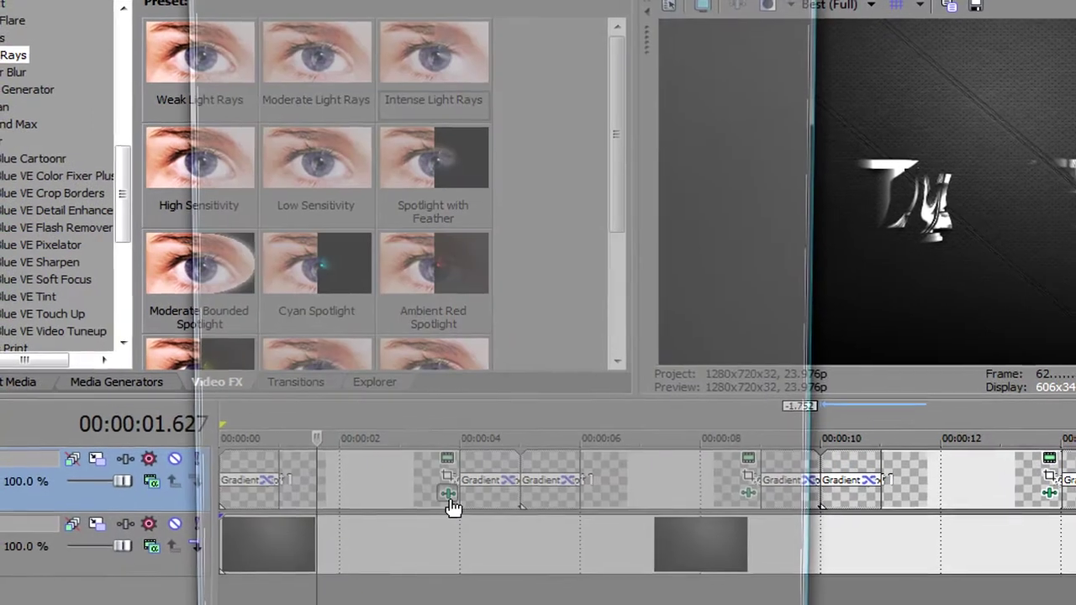
Open the Light Rays effect settings to inspect its keyframes
left_click(450, 501)
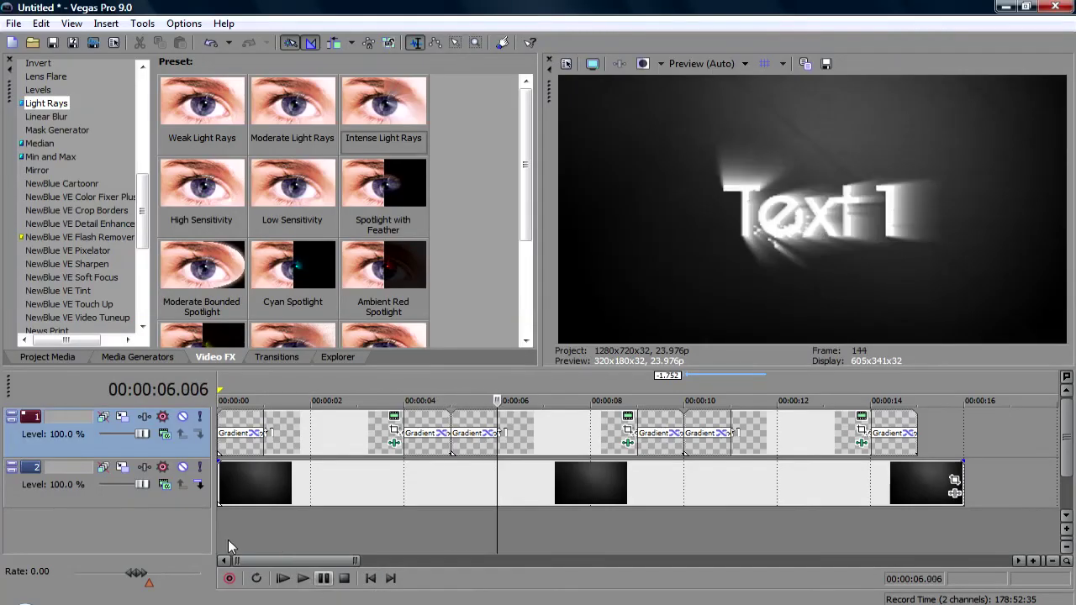
left_click(344, 578)
left_click(222, 547)
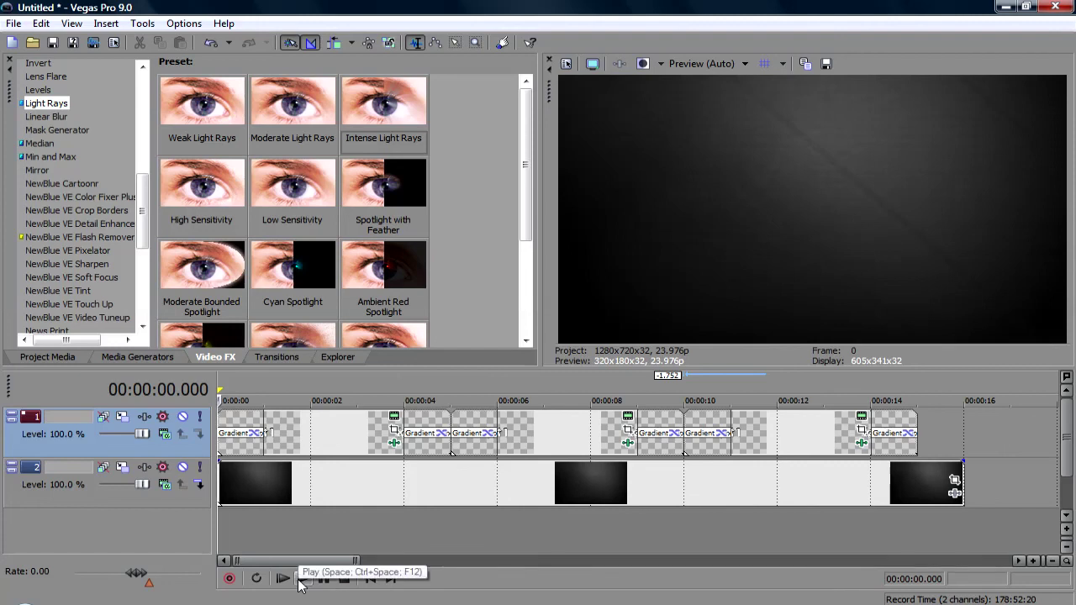
left_click(339, 526)
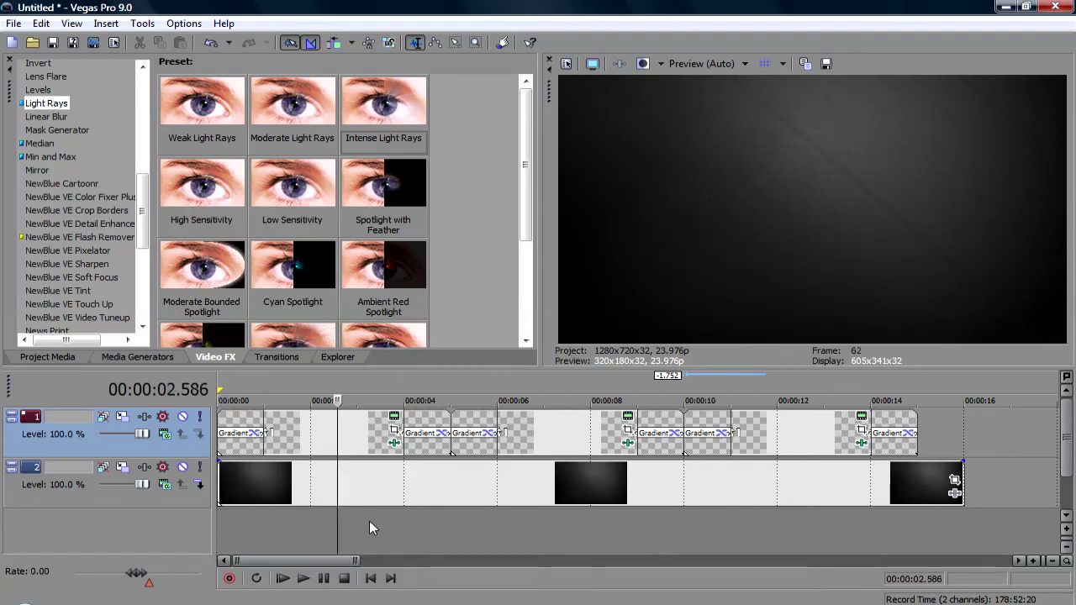
left_click(436, 524)
left_click(550, 518)
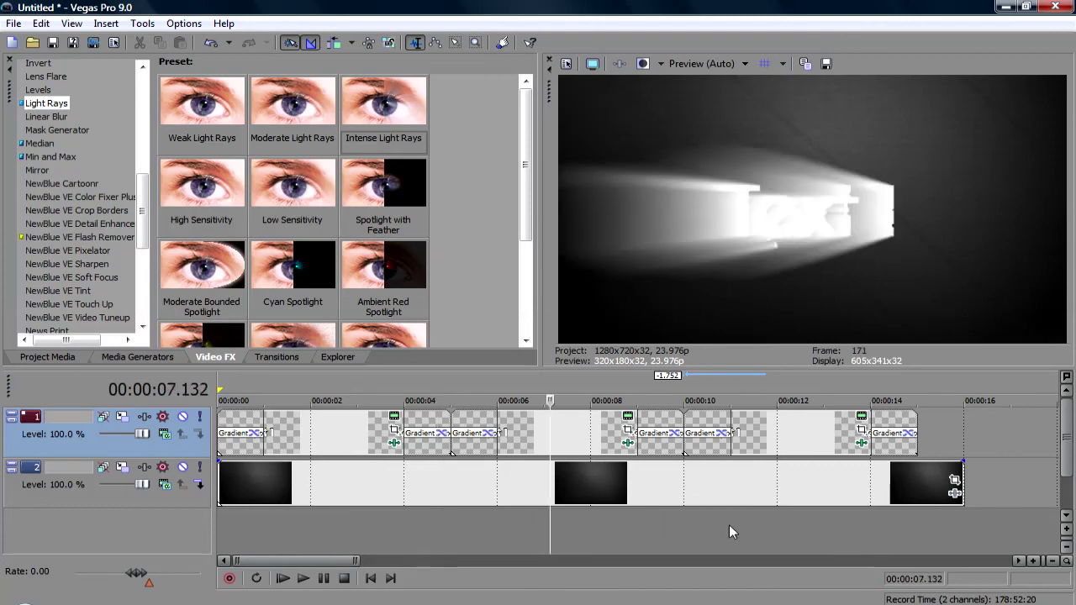
left_click(685, 547)
left_click(656, 547)
left_click(526, 552)
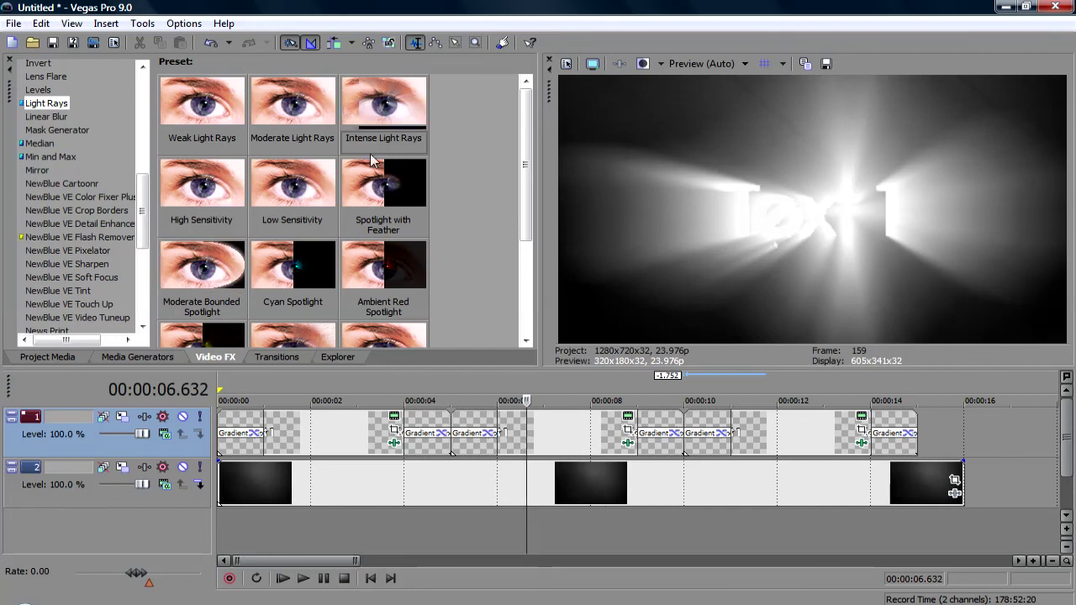
scroll(41, 211, "up", 10)
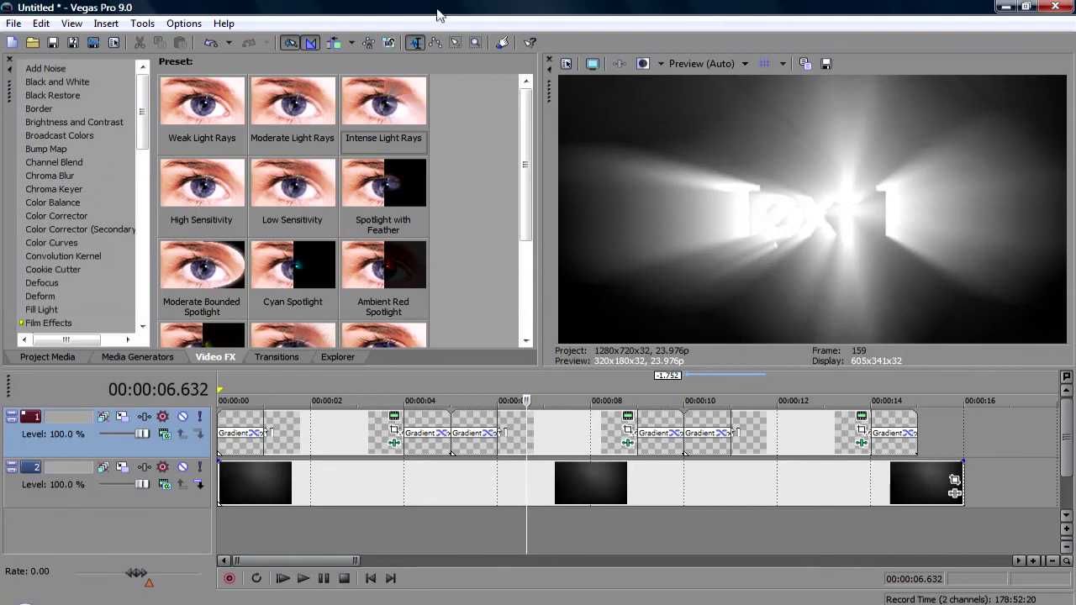
left_click(418, 538)
left_click(325, 534)
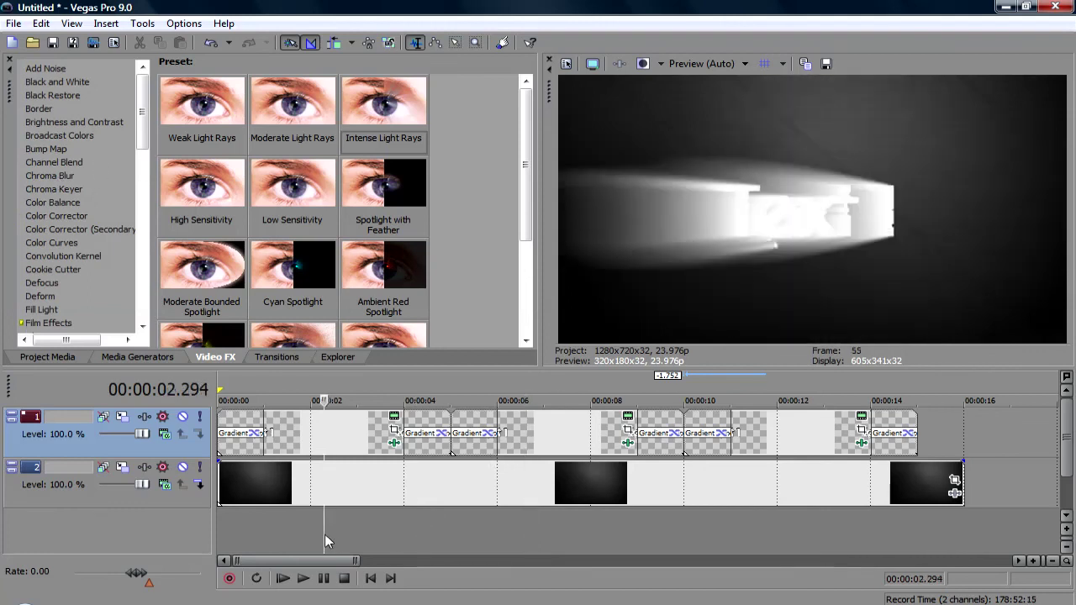
left_click(303, 525)
left_click(247, 524)
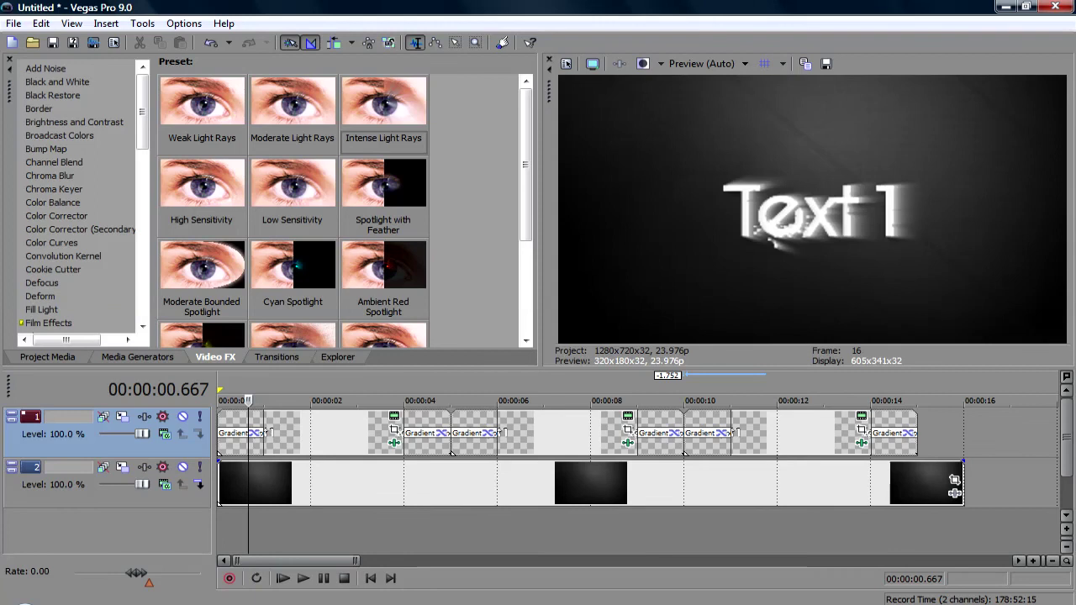